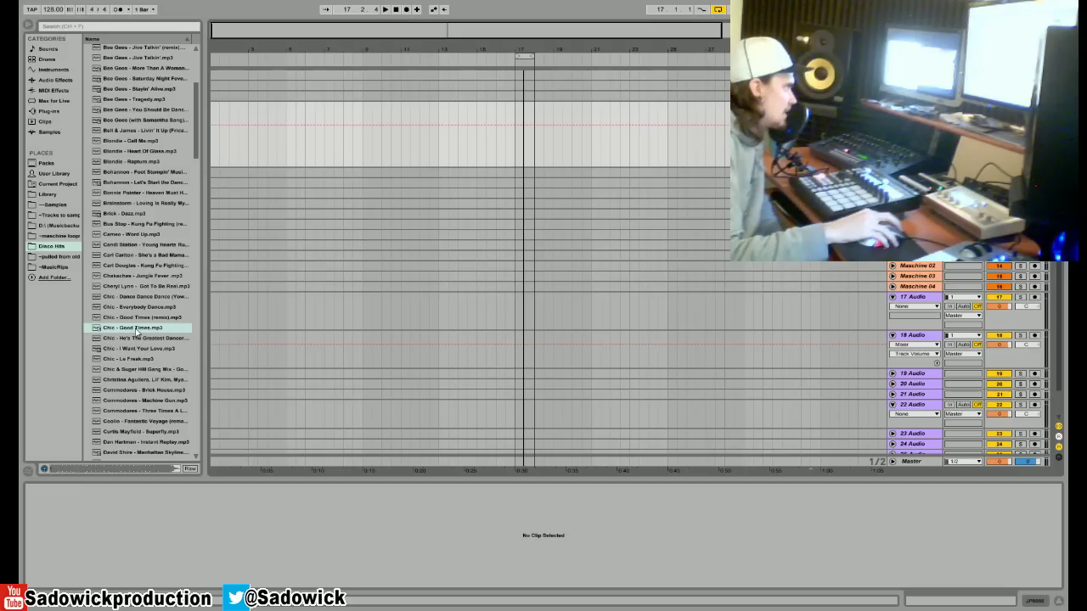
Place Chic - Good Times.mp3 on track 17 Audio starting around bar 5 and enlarge the track's height.
{"action": "left_click_drag", "start_coordinate": [112, 333], "coordinate": [289, 313]}
{"action": "left_click_drag", "start_coordinate": [1016, 330], "coordinate": [1008, 404]}
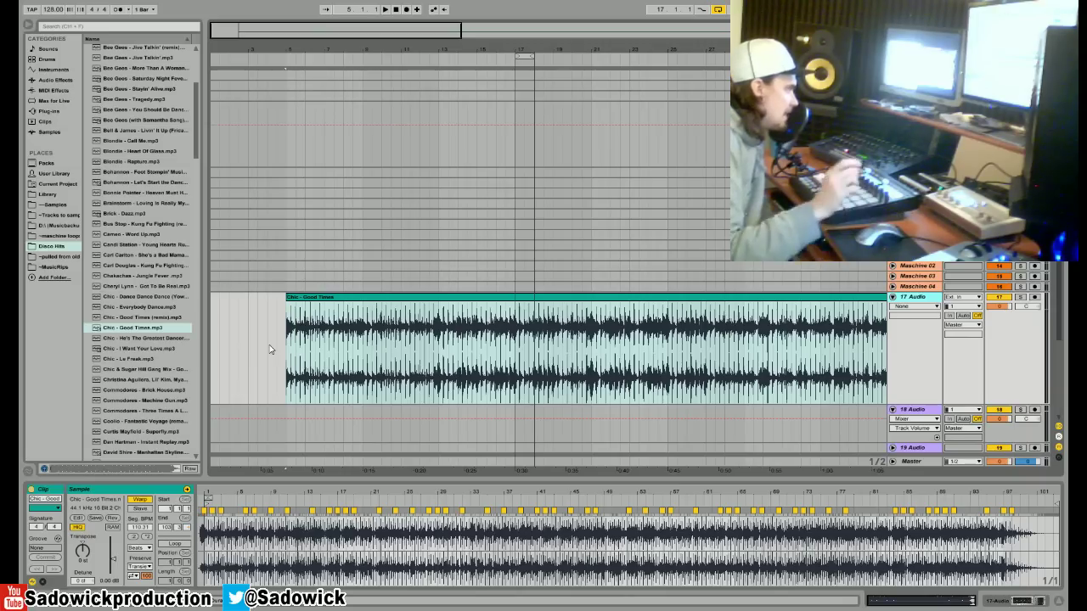
Lower the master volume and turn off warping for the Good Times clip, checking it in playback.
{"action": "left_click", "coordinate": [309, 297]}
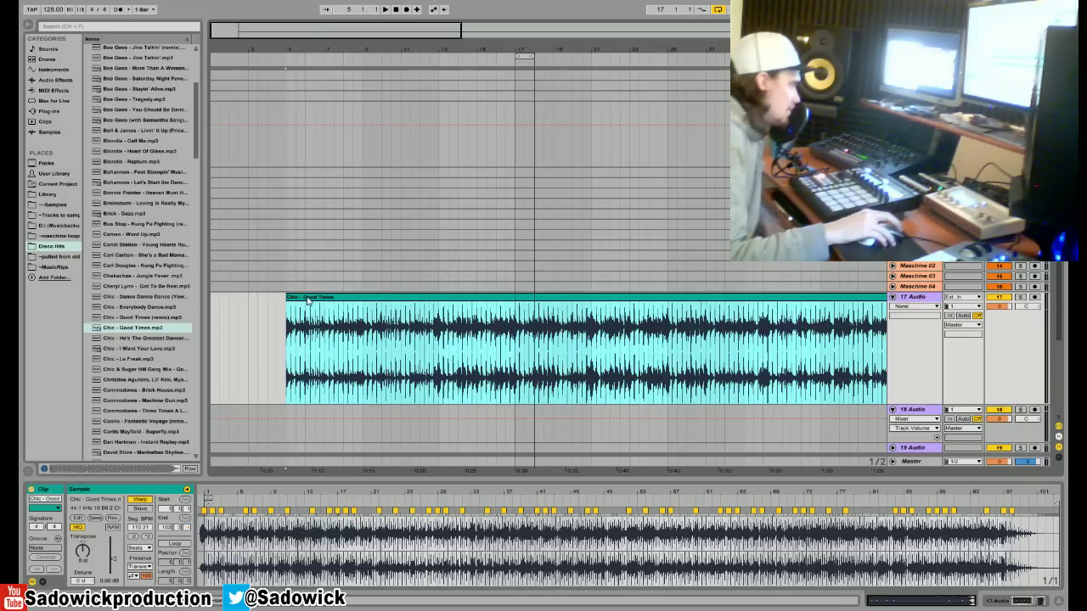
{"action": "key", "text": "space"}
{"action": "left_click_drag", "start_coordinate": [999, 464], "coordinate": [999, 472]}
{"action": "left_click", "coordinate": [148, 501]}
{"action": "key", "text": "space"}
{"action": "key", "text": "space"}
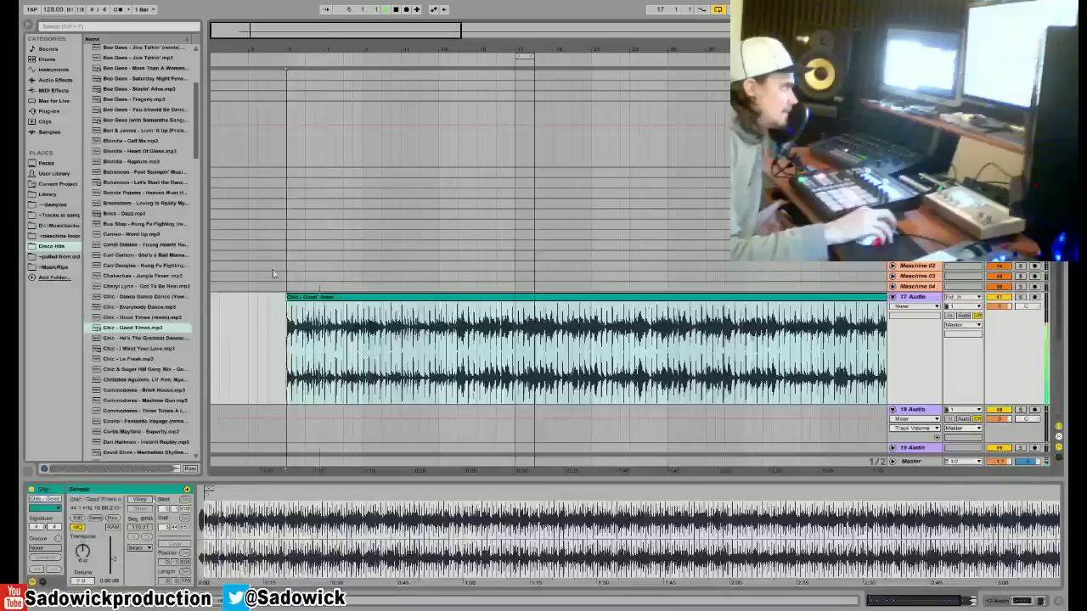
Listen to the Good Times clip from its start and around bar 7 to locate a usable drum hit.
{"action": "left_click_drag", "start_coordinate": [292, 48], "coordinate": [292, 98]}
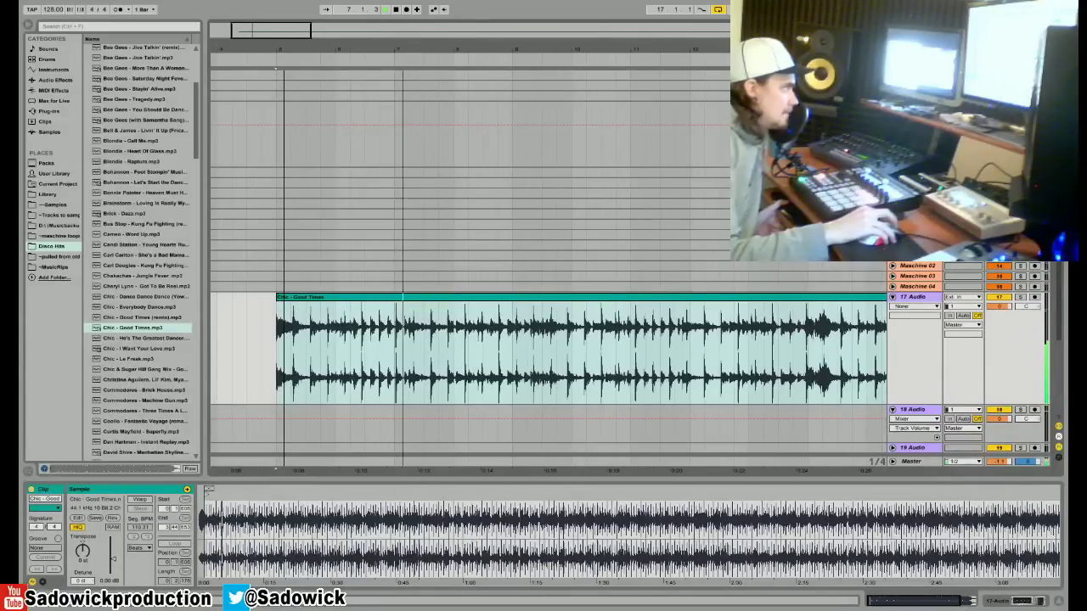
{"action": "key", "text": "space"}
{"action": "key", "text": "space"}
{"action": "left_click", "coordinate": [394, 355]}
{"action": "key", "text": "space"}
{"action": "key", "text": "space"}
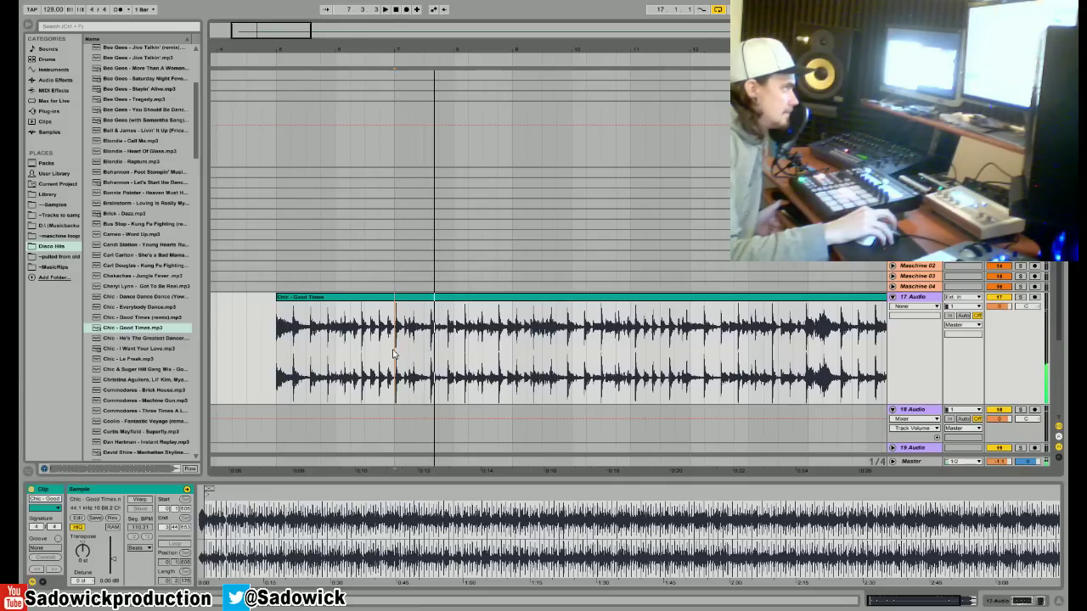
Trim the beginning of the Good Times clip so that it starts at bar 7 right before a drum hit, and check playback.
{"action": "left_click_drag", "start_coordinate": [277, 300], "coordinate": [396, 301]}
{"action": "left_click_drag", "start_coordinate": [399, 48], "coordinate": [400, 145]}
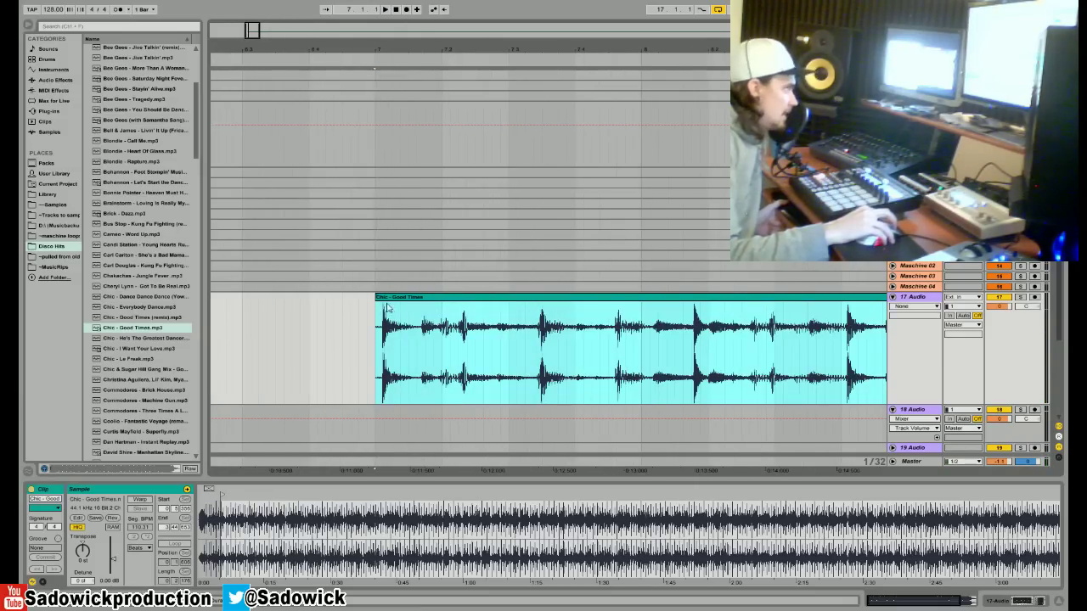
{"action": "mouse_move", "coordinate": [379, 296]}
{"action": "left_mouse_down"}
{"action": "mouse_move", "coordinate": [471, 306]}
{"action": "mouse_move", "coordinate": [394, 307]}
{"action": "left_mouse_up"}
{"action": "key", "text": "space"}
{"action": "key", "text": "space"}
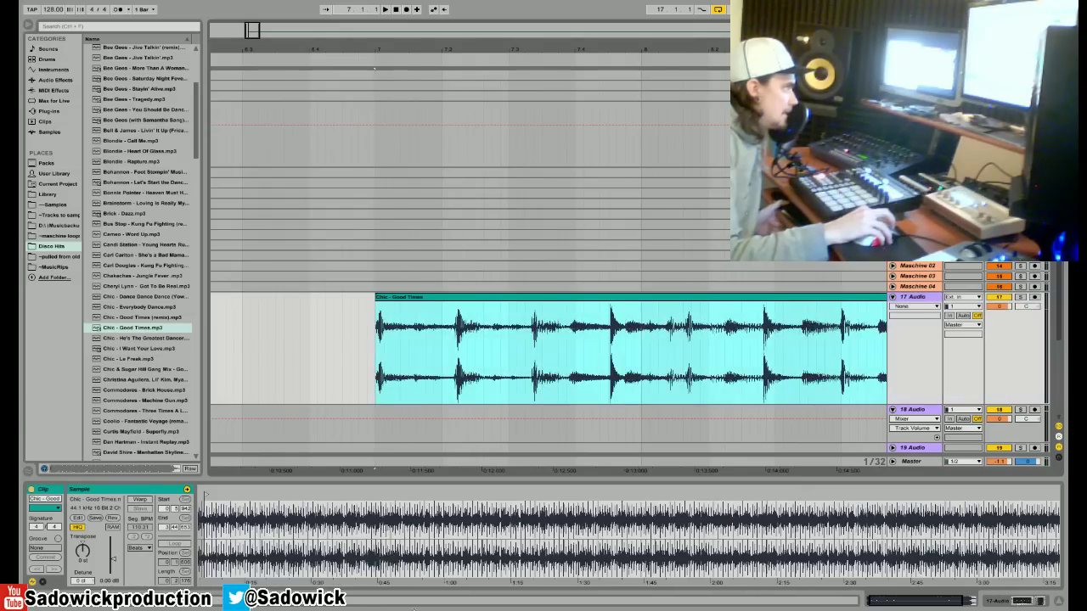
Move the sample's start marker onto the attack of the first hit and warp the sample with bar 1 at that point.
{"action": "left_click_drag", "start_coordinate": [207, 511], "coordinate": [419, 583]}
{"action": "mouse_move", "coordinate": [488, 510]}
{"action": "left_mouse_down"}
{"action": "mouse_move", "coordinate": [451, 495]}
{"action": "mouse_move", "coordinate": [464, 495]}
{"action": "left_mouse_up"}
{"action": "key", "text": "space"}
{"action": "key", "text": "space"}
{"action": "key", "text": "space"}
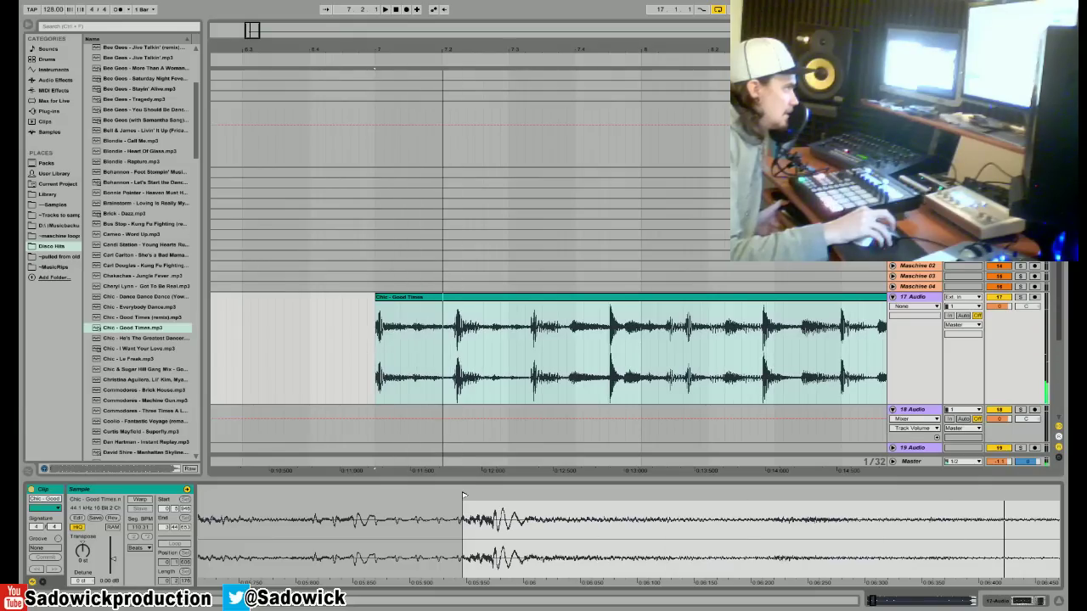
{"action": "right_click", "coordinate": [464, 495]}
{"action": "left_click", "coordinate": [476, 502]}
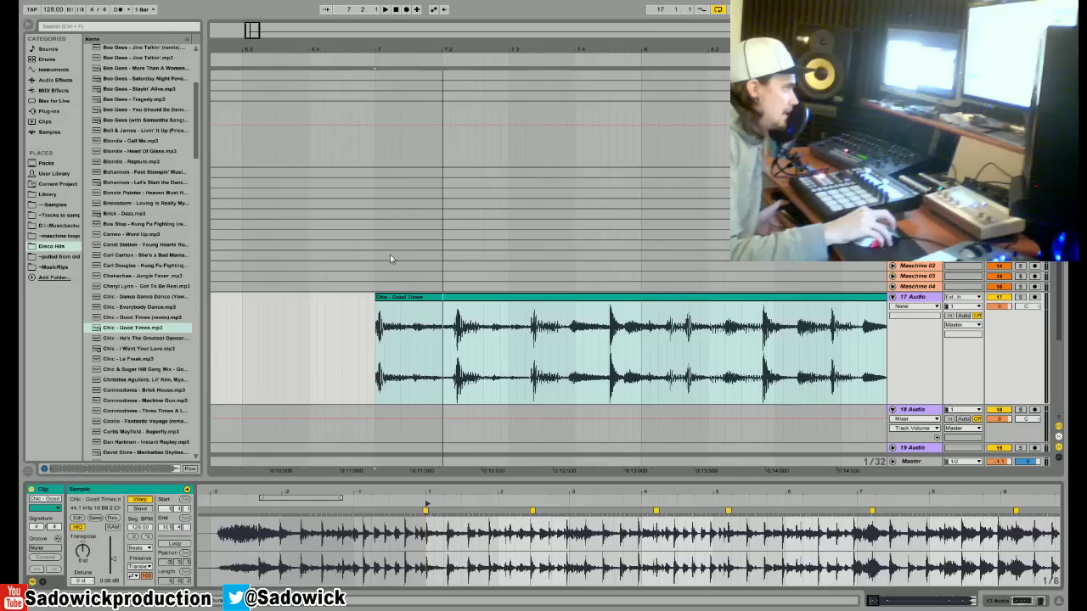
Loop the first two beats of the clip, from bar 7 to 7.3, and play the loop.
{"action": "key", "text": "space"}
{"action": "key", "text": "space"}
{"action": "left_click_drag", "start_coordinate": [378, 349], "coordinate": [505, 340]}
{"action": "right_click", "coordinate": [500, 332]}
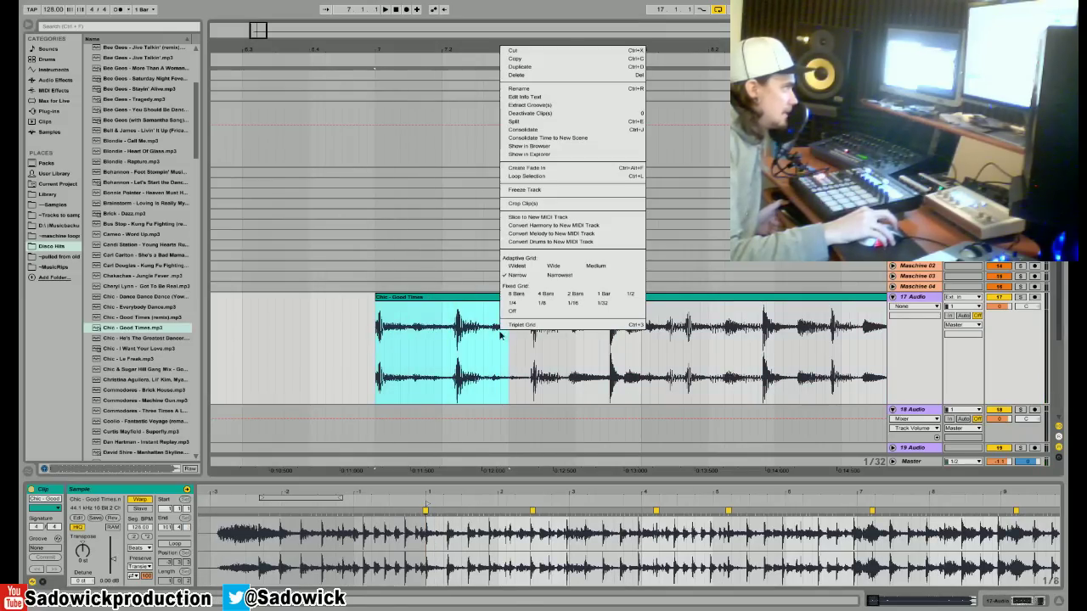
{"action": "left_click", "coordinate": [522, 177]}
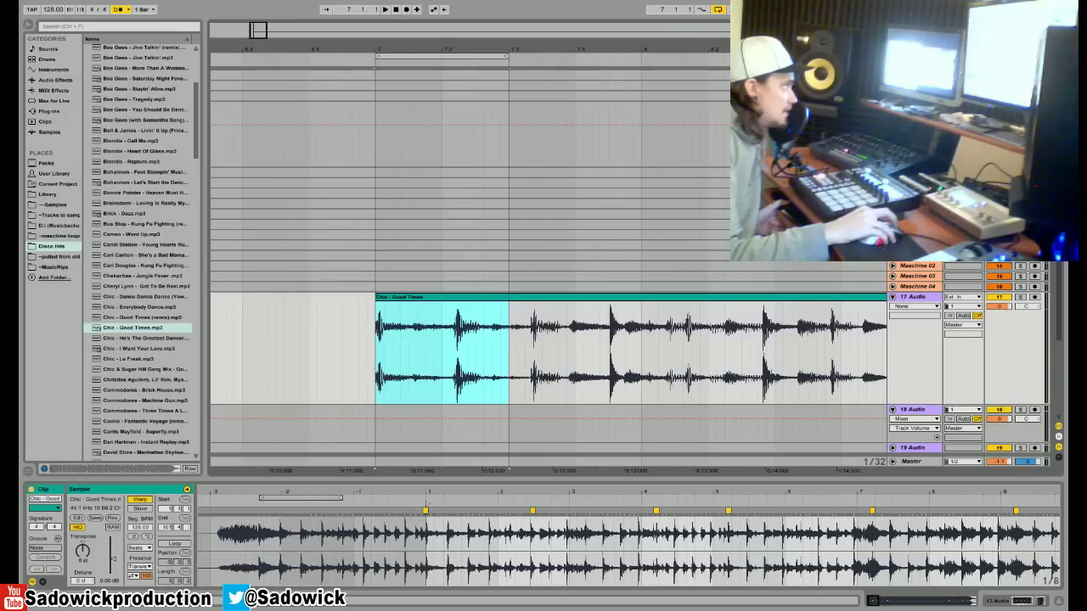
{"action": "key", "text": "space"}
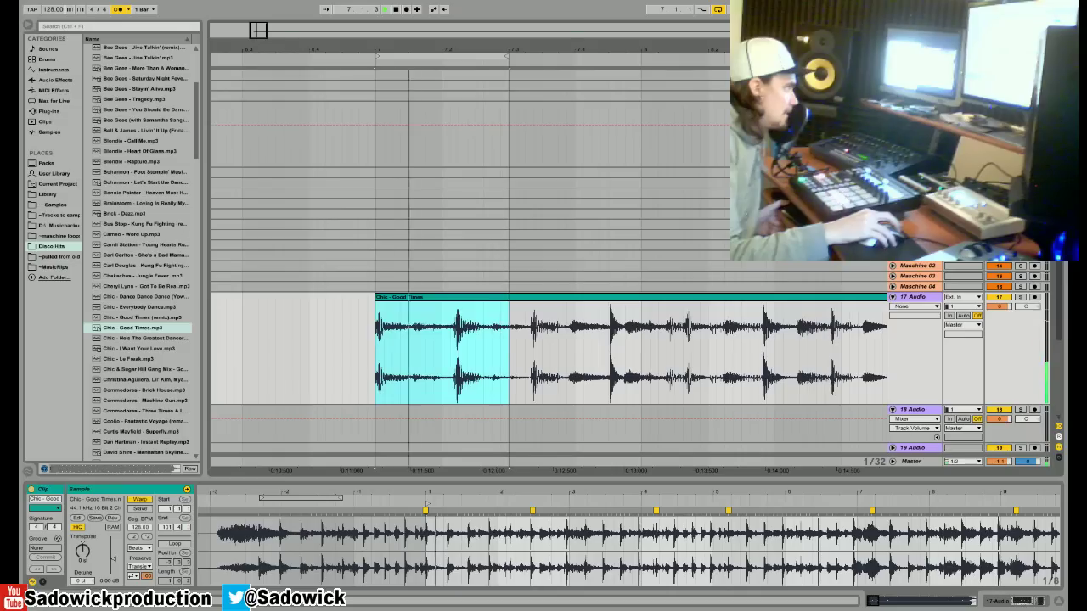
{"action": "key", "text": "space"}
Add a warp marker on the hit just after the sample's bar 2, pull it back onto bar 2, and play the loop.
{"action": "left_click", "coordinate": [468, 302]}
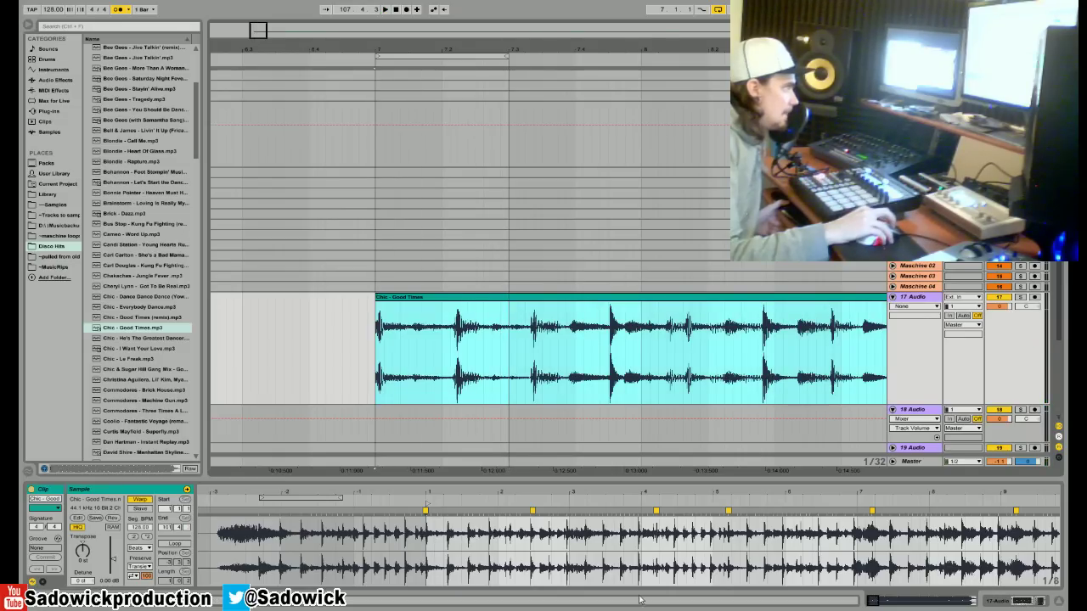
{"action": "left_click_drag", "start_coordinate": [490, 491], "coordinate": [548, 490]}
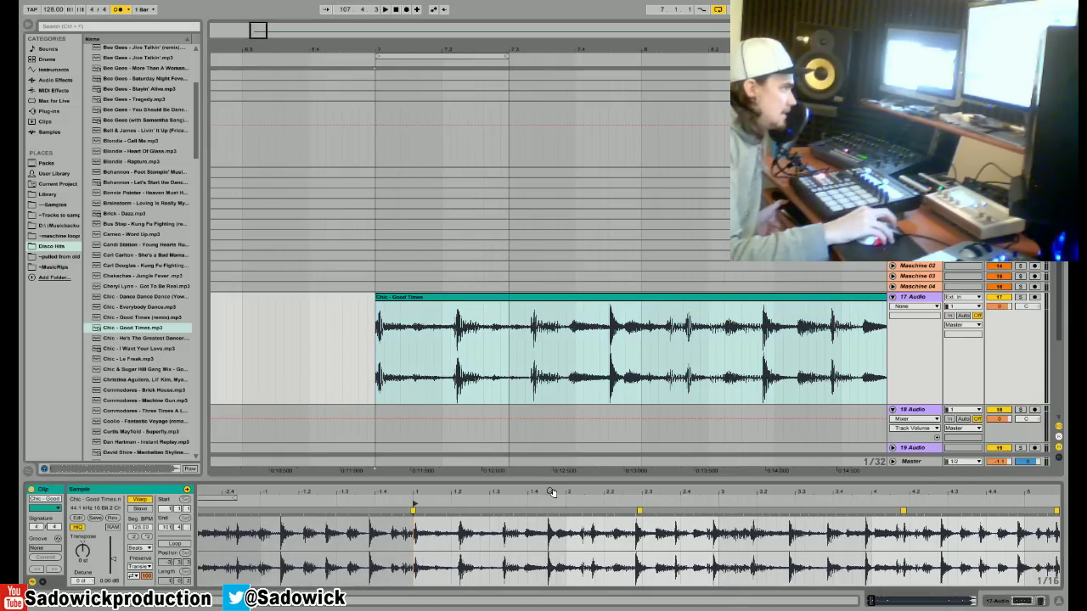
{"action": "left_click_drag", "start_coordinate": [592, 531], "coordinate": [566, 524]}
{"action": "left_click", "coordinate": [405, 299]}
{"action": "key", "text": "space"}
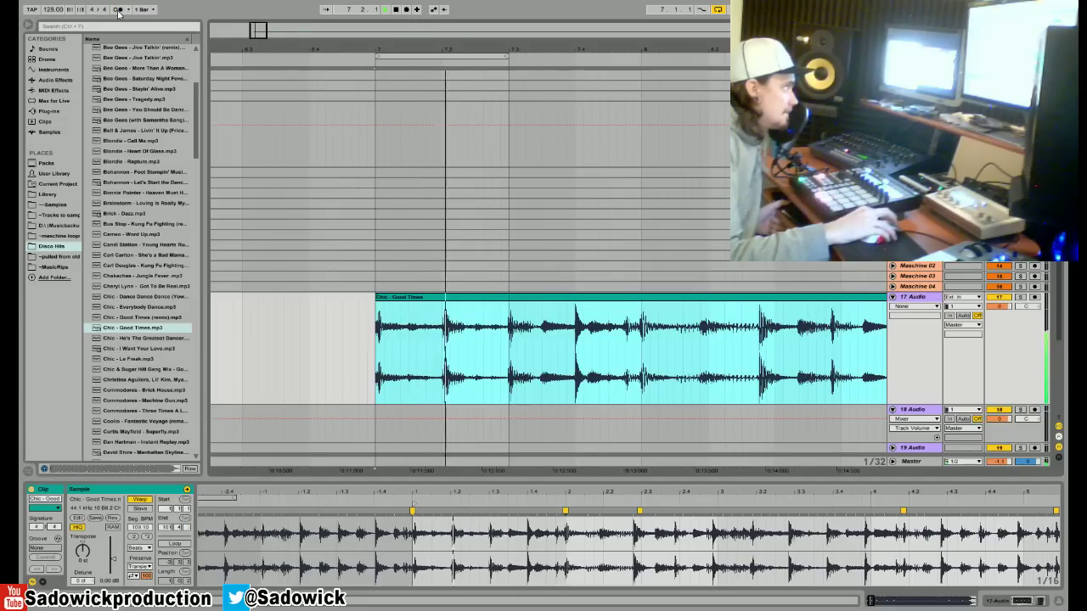
Extend the clip's start back to 6.4, move the half-beat slice before bar 7 to the last half beat of the loop, and play it.
{"action": "mouse_move", "coordinate": [378, 308]}
{"action": "left_mouse_down"}
{"action": "mouse_move", "coordinate": [298, 307]}
{"action": "mouse_move", "coordinate": [311, 308]}
{"action": "mouse_move", "coordinate": [316, 341]}
{"action": "mouse_move", "coordinate": [368, 350]}
{"action": "mouse_move", "coordinate": [344, 355]}
{"action": "left_mouse_up"}
{"action": "key", "text": "space"}
{"action": "left_click", "coordinate": [374, 351]}
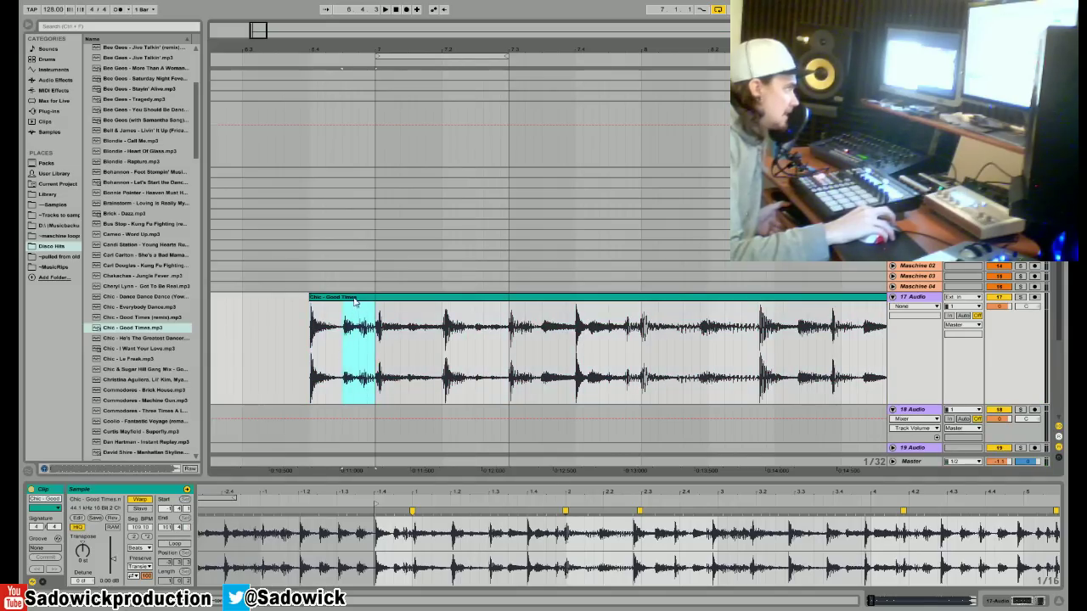
{"action": "left_click_drag", "start_coordinate": [356, 302], "coordinate": [489, 313]}
{"action": "left_click", "coordinate": [379, 338]}
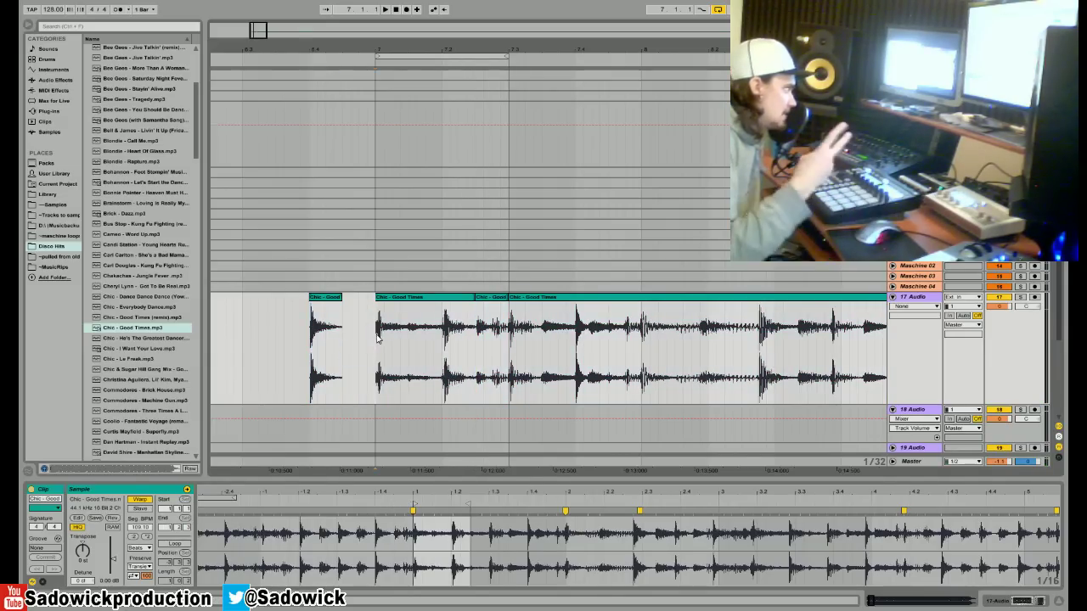
{"action": "key", "text": "space"}
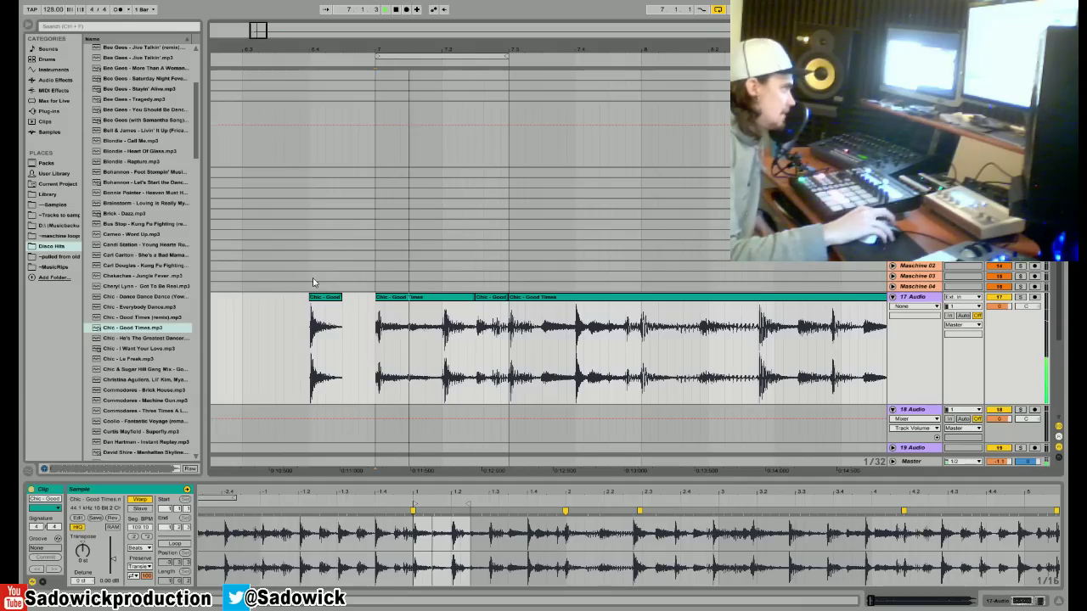
Delete the leftover clip fragment before bar 7 and set the project tempo to 124 BPM.
{"action": "left_click", "coordinate": [323, 298]}
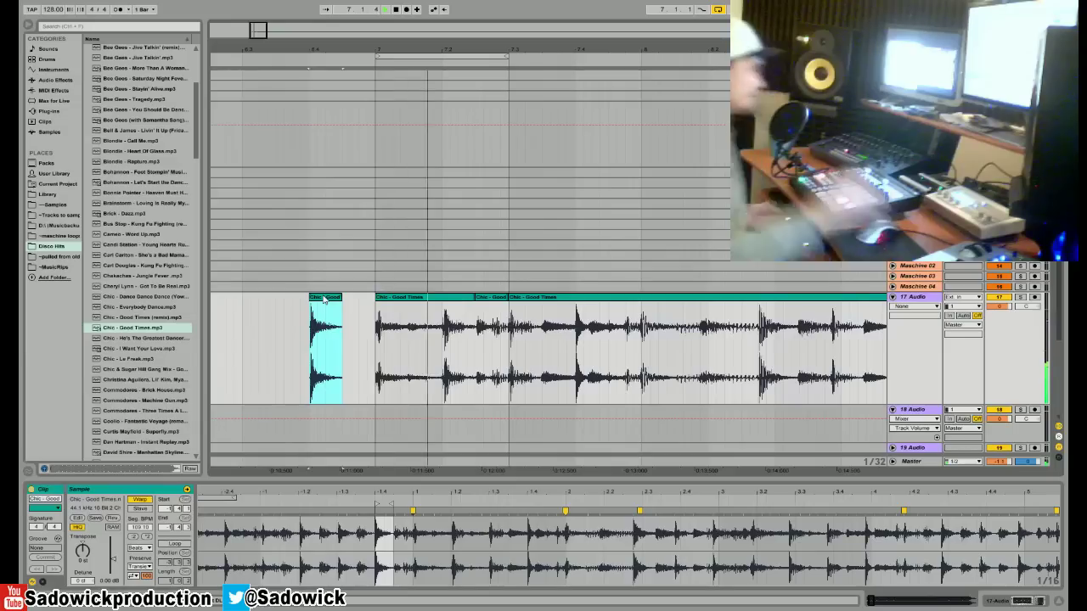
{"action": "key", "text": "Delete"}
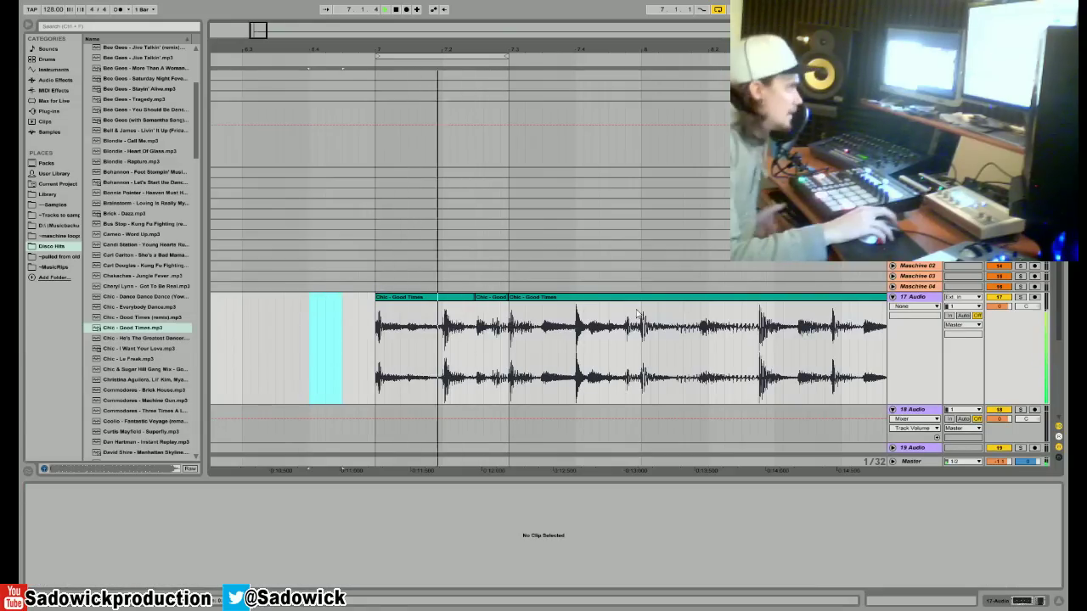
{"action": "left_click", "coordinate": [378, 346]}
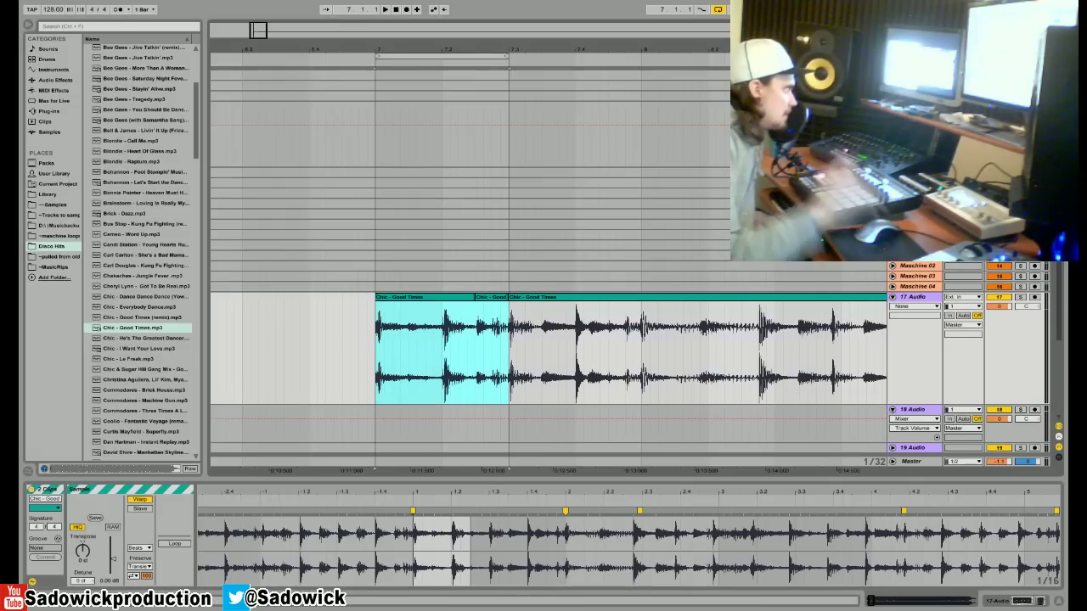
{"action": "mouse_move", "coordinate": [46, 10]}
{"action": "left_mouse_down"}
{"action": "mouse_move", "coordinate": [46, 31]}
{"action": "mouse_move", "coordinate": [49, 16]}
{"action": "left_mouse_up"}
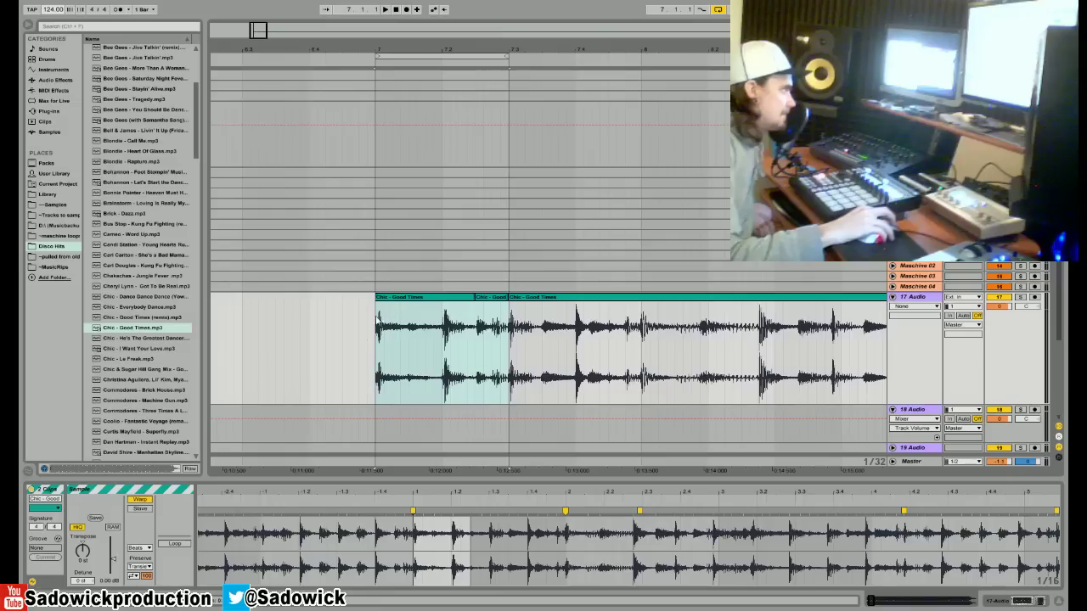
Change the warp mode of the two clips inside the loop to Re-Pitch and listen to the result.
{"action": "left_click", "coordinate": [374, 348]}
{"action": "left_click_drag", "start_coordinate": [374, 348], "coordinate": [503, 342]}
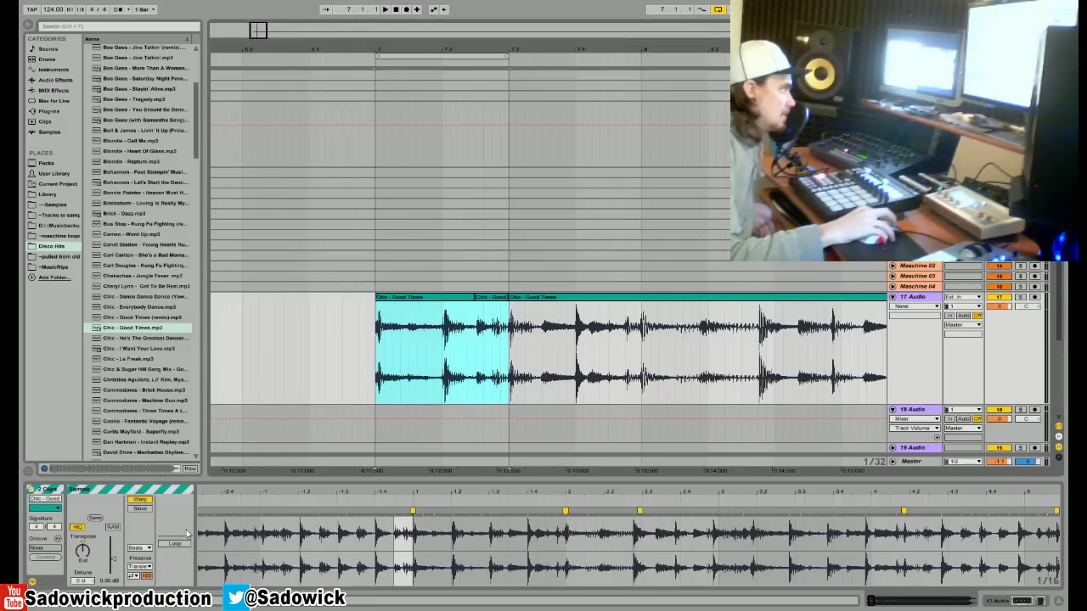
{"action": "left_click", "coordinate": [396, 299]}
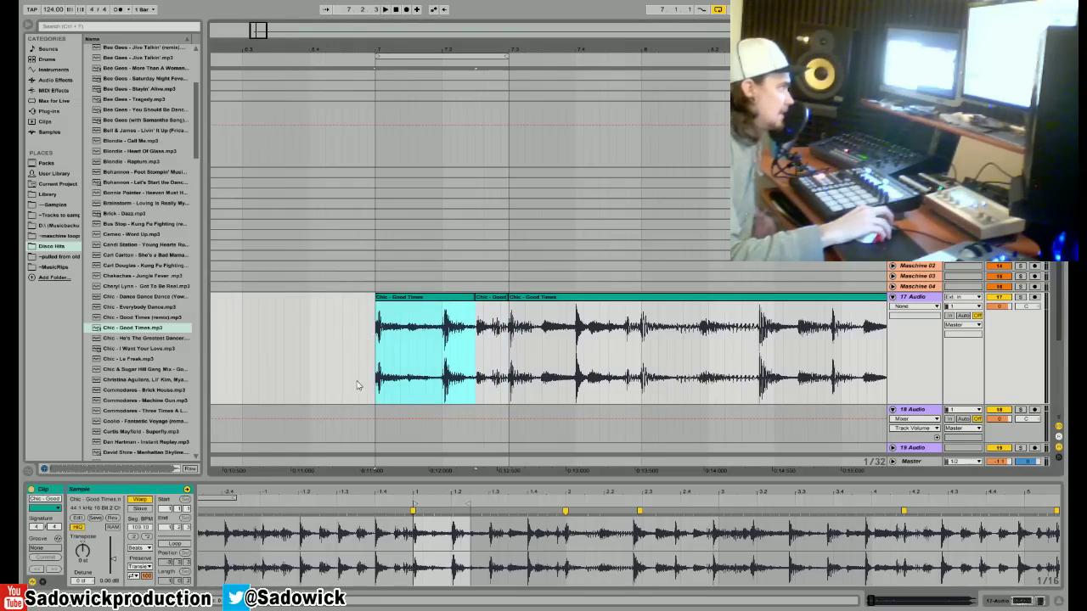
{"action": "left_click_drag", "start_coordinate": [376, 363], "coordinate": [483, 350]}
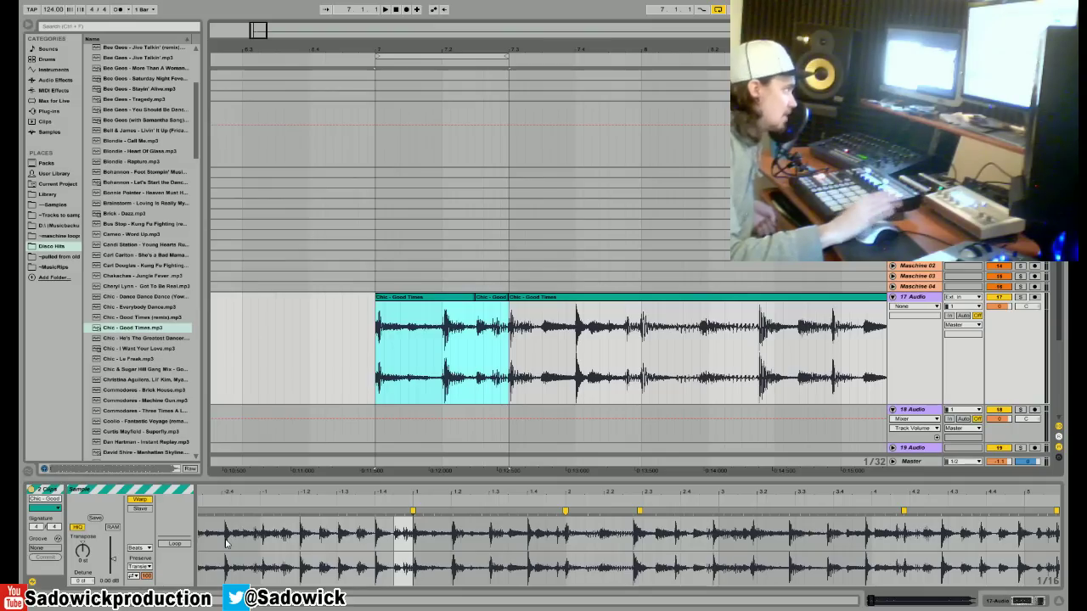
{"action": "left_click", "coordinate": [137, 548]}
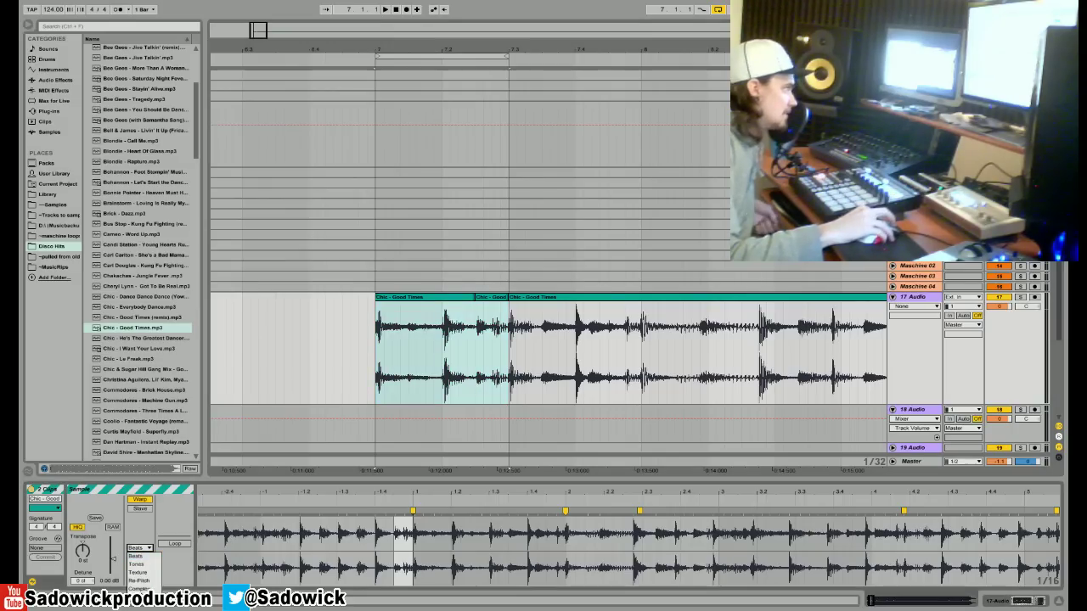
{"action": "left_click", "coordinate": [147, 581]}
{"action": "left_click", "coordinate": [393, 299]}
{"action": "key", "text": "space"}
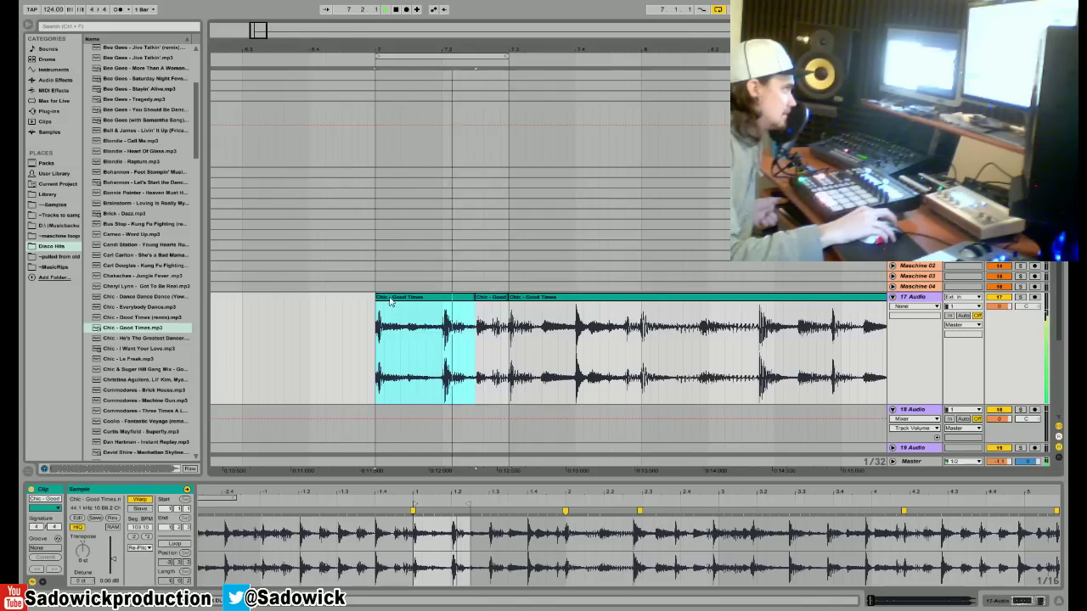
{"action": "key", "text": "space"}
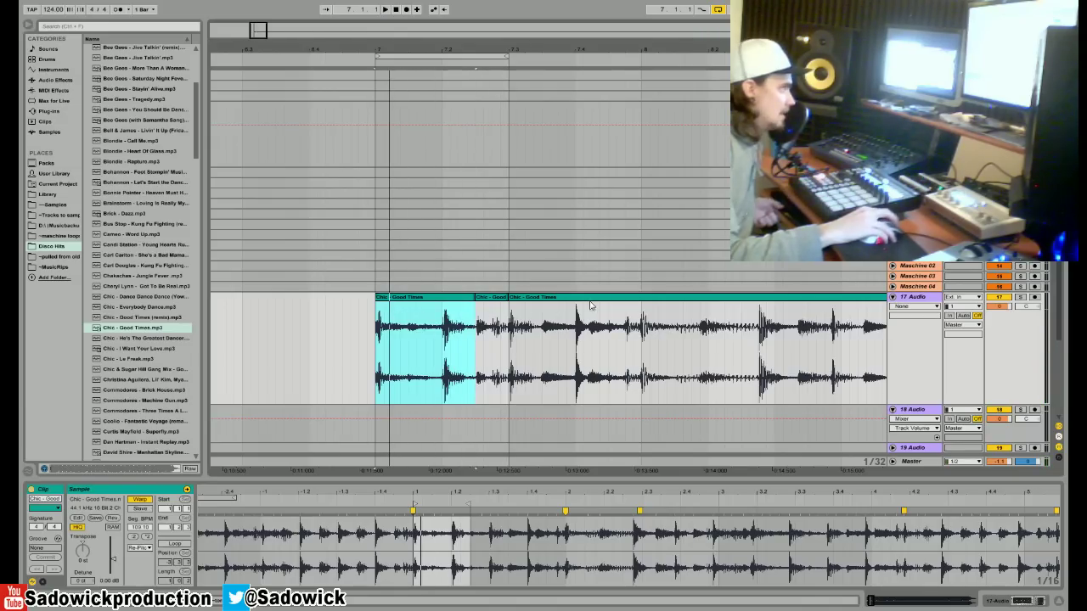
Delete the remaining Good Times clip after 7.3 and place the insert position just after bar 8.
{"action": "left_click", "coordinate": [581, 304]}
{"action": "key", "text": "Delete"}
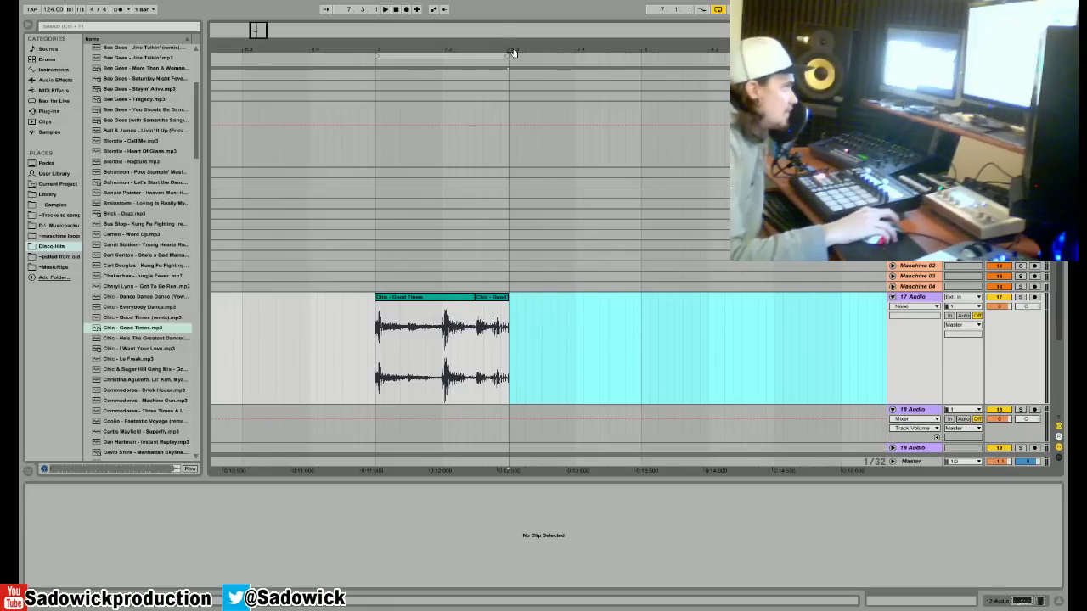
{"action": "mouse_move", "coordinate": [513, 54]}
{"action": "left_mouse_down"}
{"action": "mouse_move", "coordinate": [428, 55]}
{"action": "mouse_move", "coordinate": [428, 17]}
{"action": "left_mouse_up"}
{"action": "left_click", "coordinate": [371, 331]}
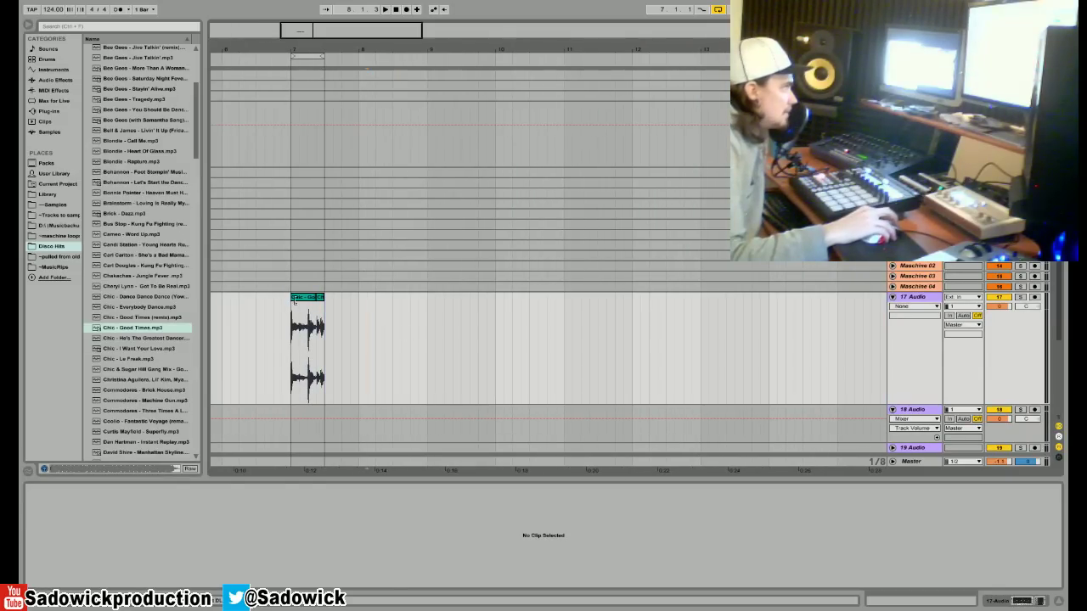
Preview songs by Donna Summer and Earth, Wind & Fire in the Disco Hits folder for sample material.
{"action": "scroll", "coordinate": [136, 361], "scroll_direction": "down", "scroll_amount": 6}
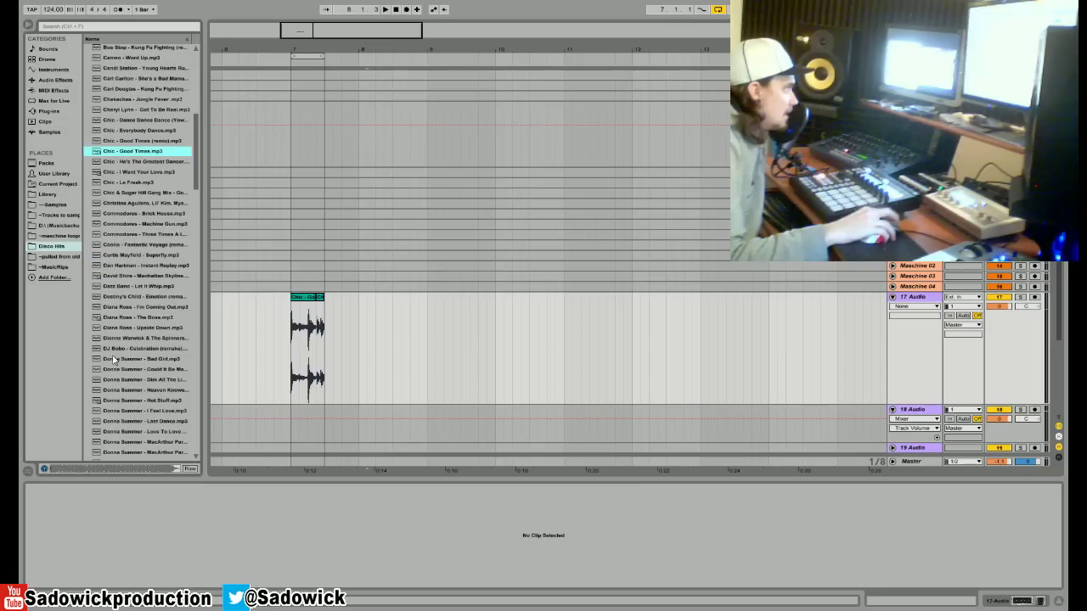
{"action": "scroll", "coordinate": [130, 408], "scroll_direction": "down", "scroll_amount": 1}
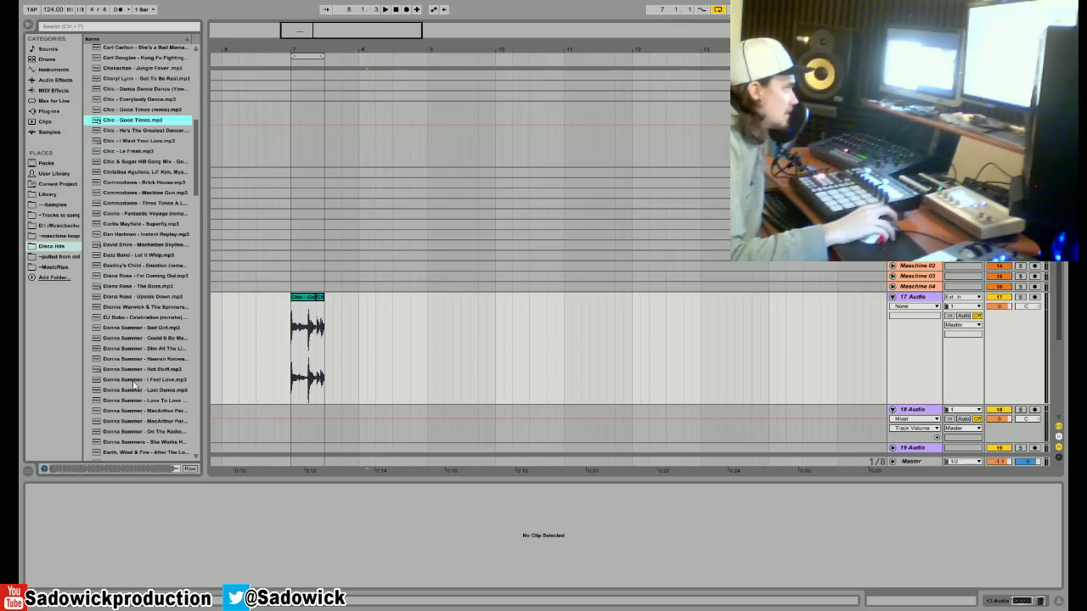
{"action": "left_click", "coordinate": [134, 392]}
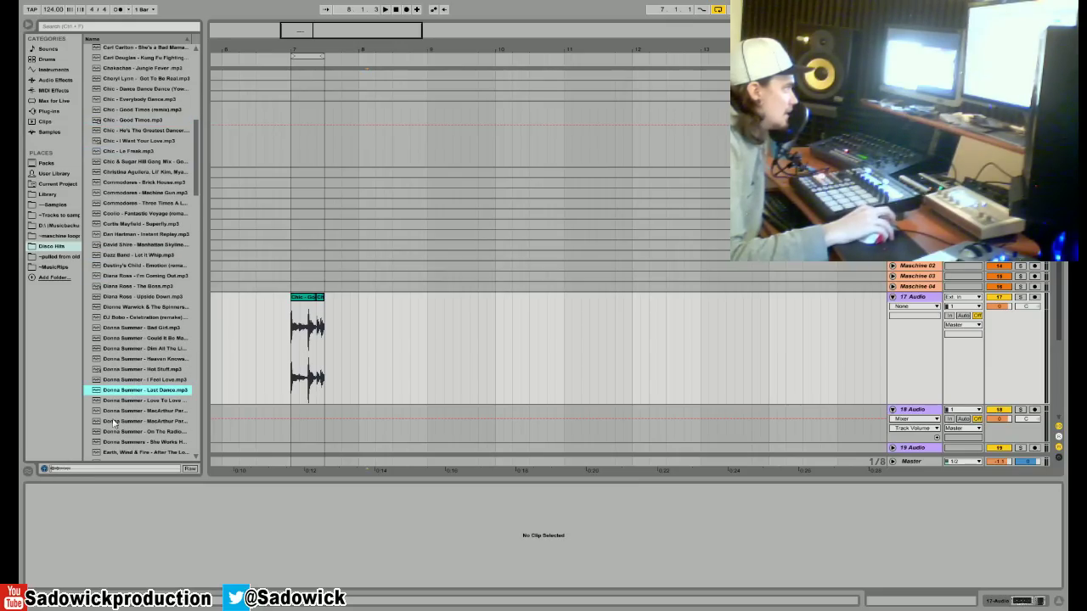
{"action": "left_click", "coordinate": [119, 412]}
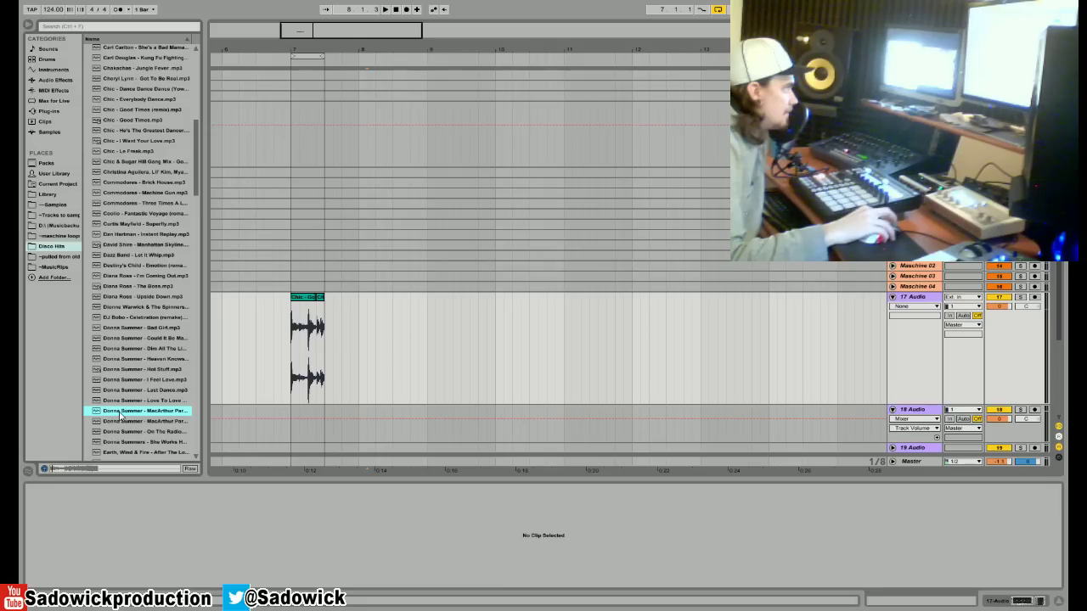
{"action": "left_click", "coordinate": [122, 431]}
{"action": "scroll", "coordinate": [122, 431], "scroll_direction": "down", "scroll_amount": 5}
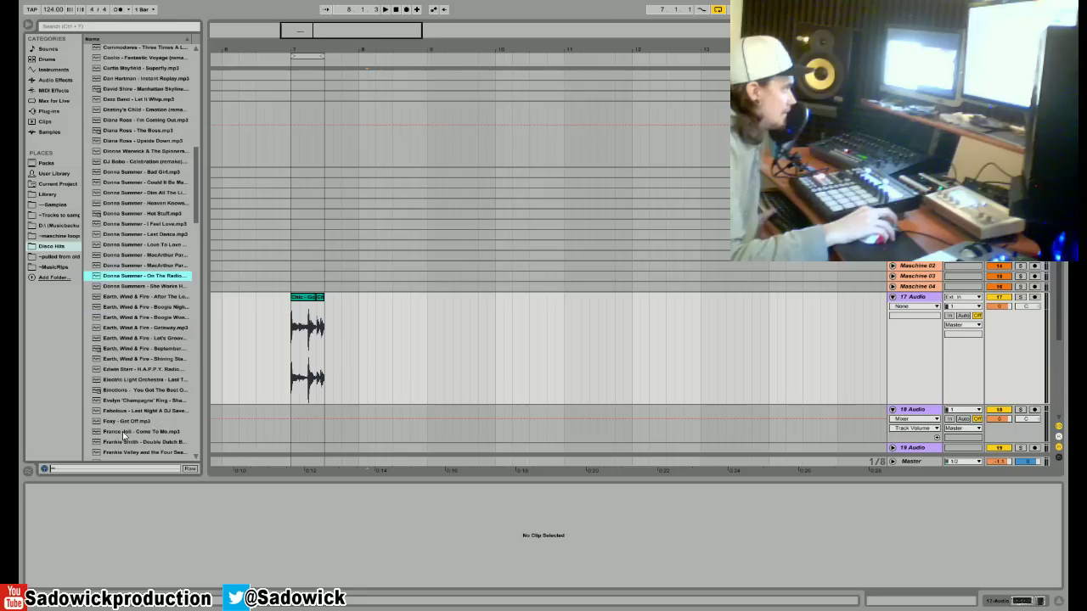
{"action": "left_click", "coordinate": [138, 317]}
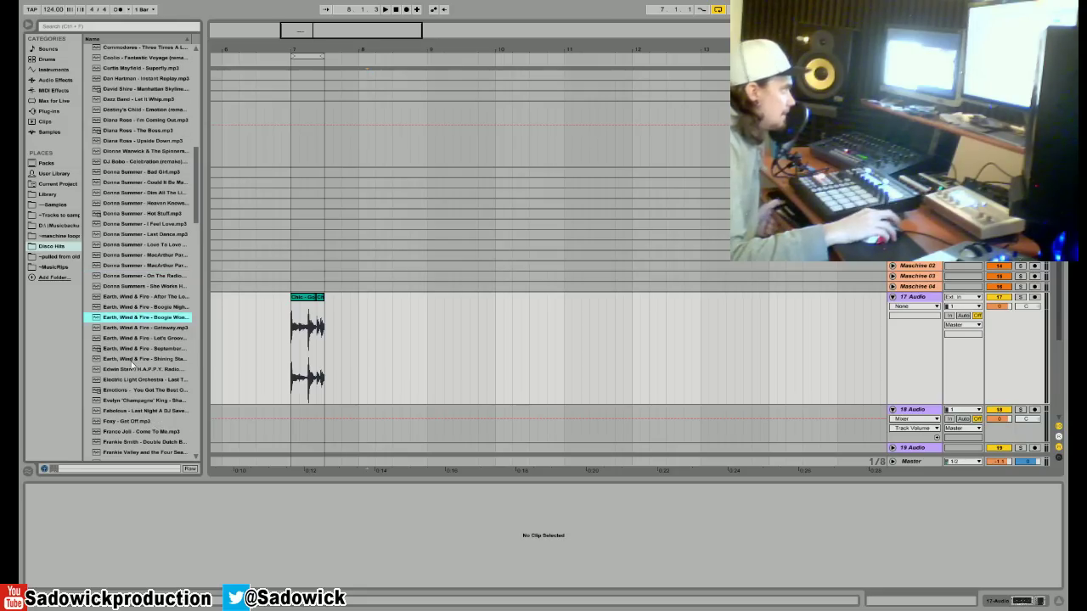
{"action": "left_click", "coordinate": [137, 359]}
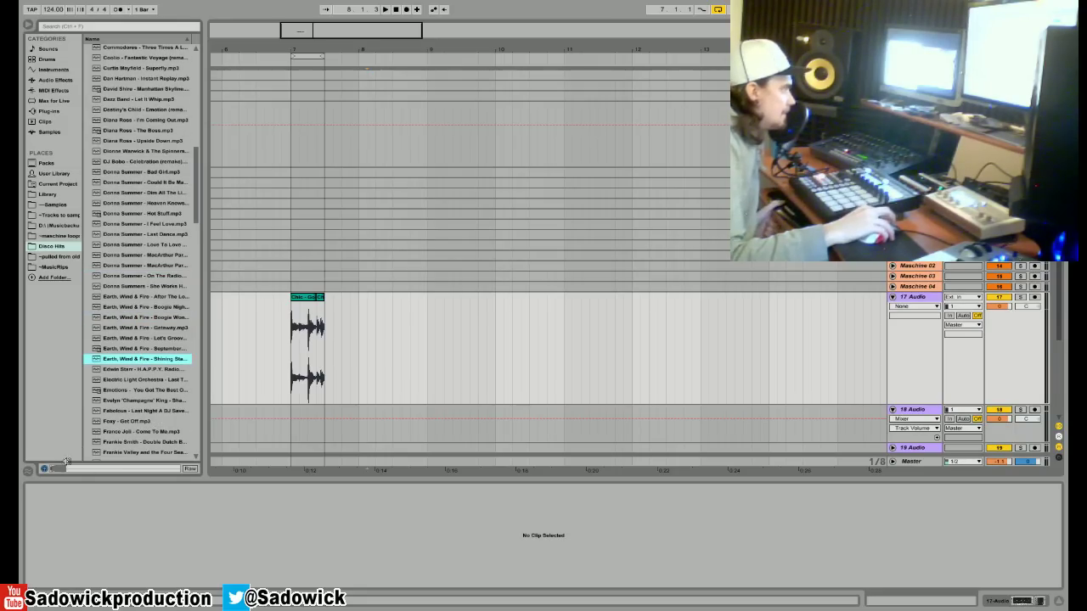
Preview the Bee Gees songs in the Disco Hits folder, from Jive Talkin' to You Should Be Dancing.
{"action": "left_click_drag", "start_coordinate": [197, 192], "coordinate": [204, 113]}
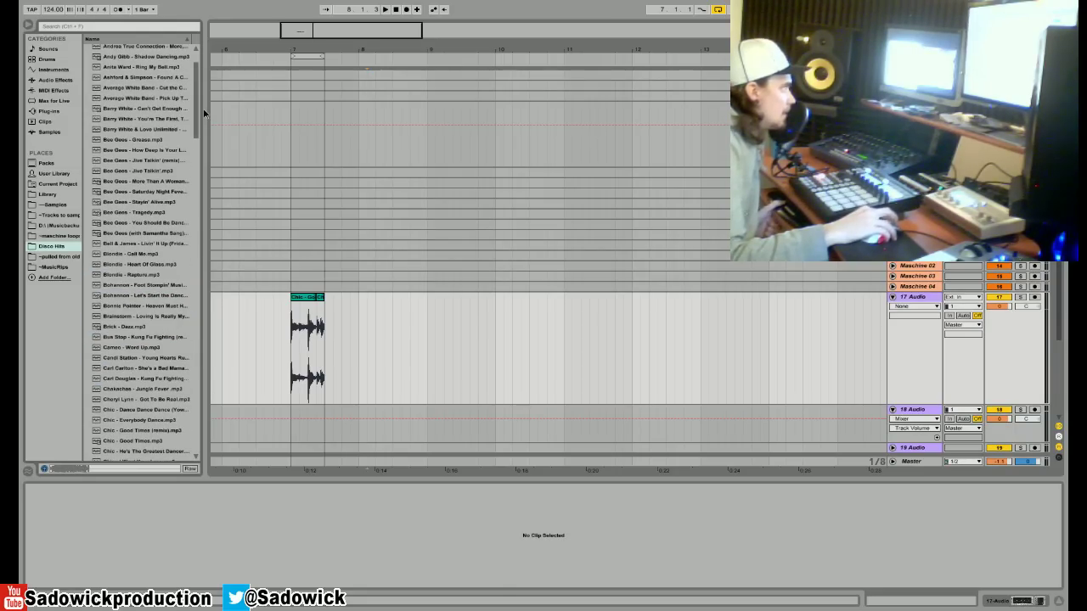
{"action": "left_click", "coordinate": [125, 172]}
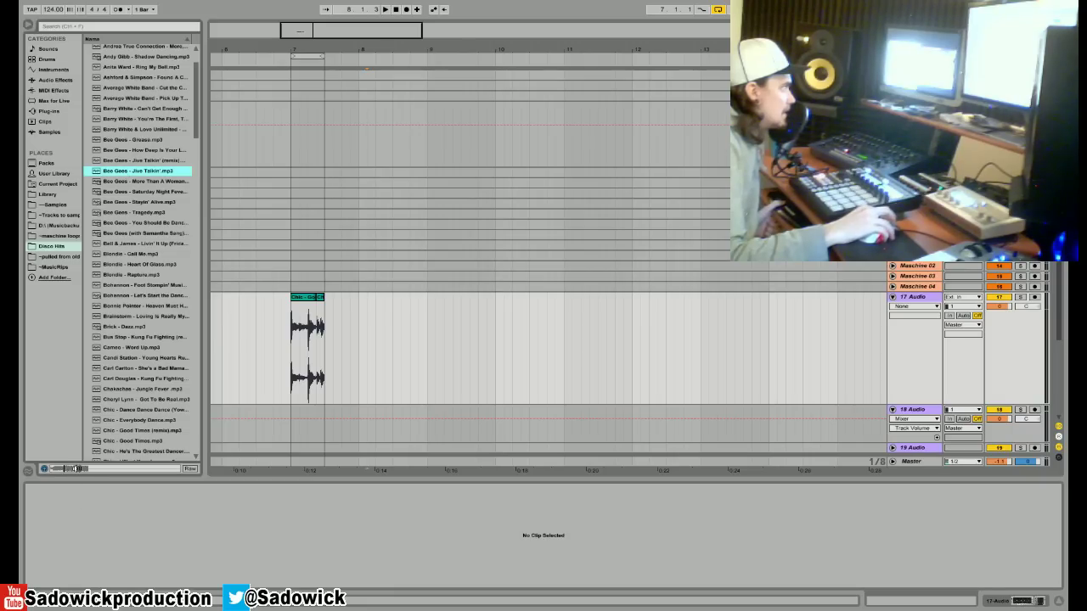
{"action": "left_click", "coordinate": [123, 182]}
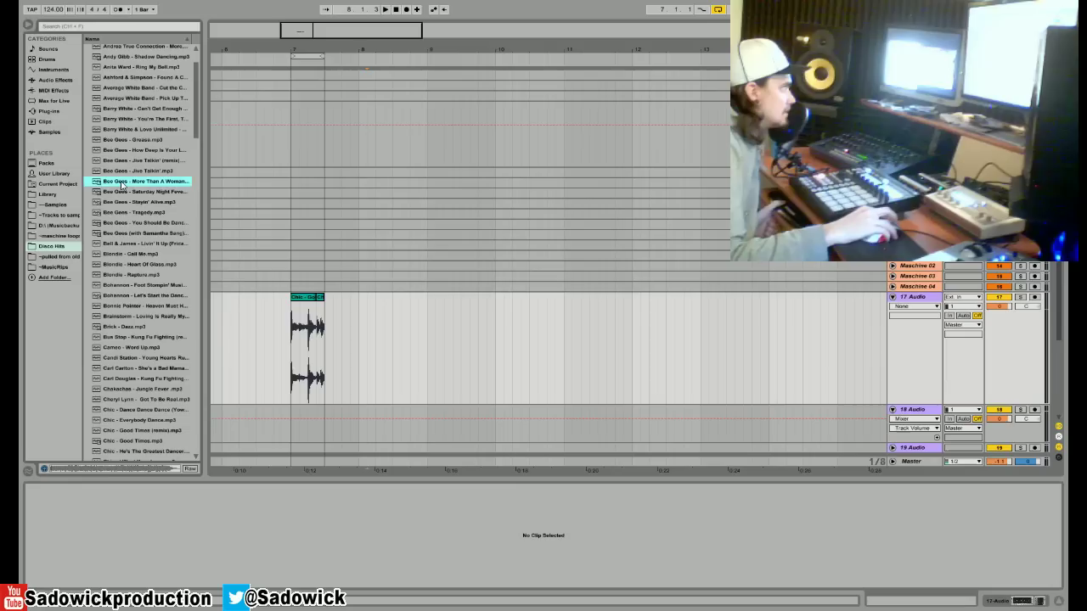
{"action": "left_click", "coordinate": [126, 195]}
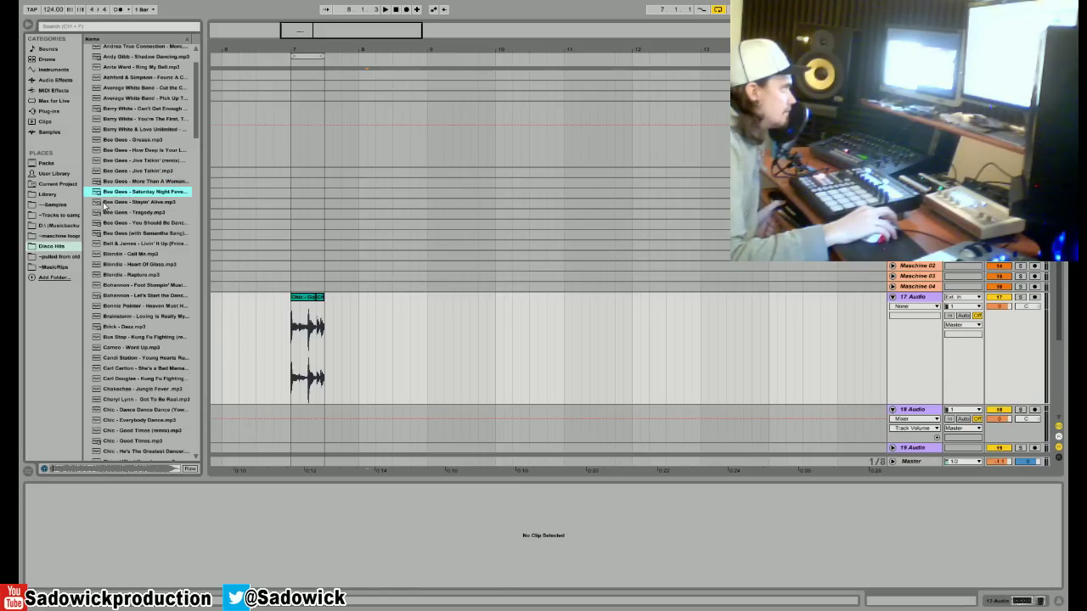
{"action": "left_click", "coordinate": [118, 203]}
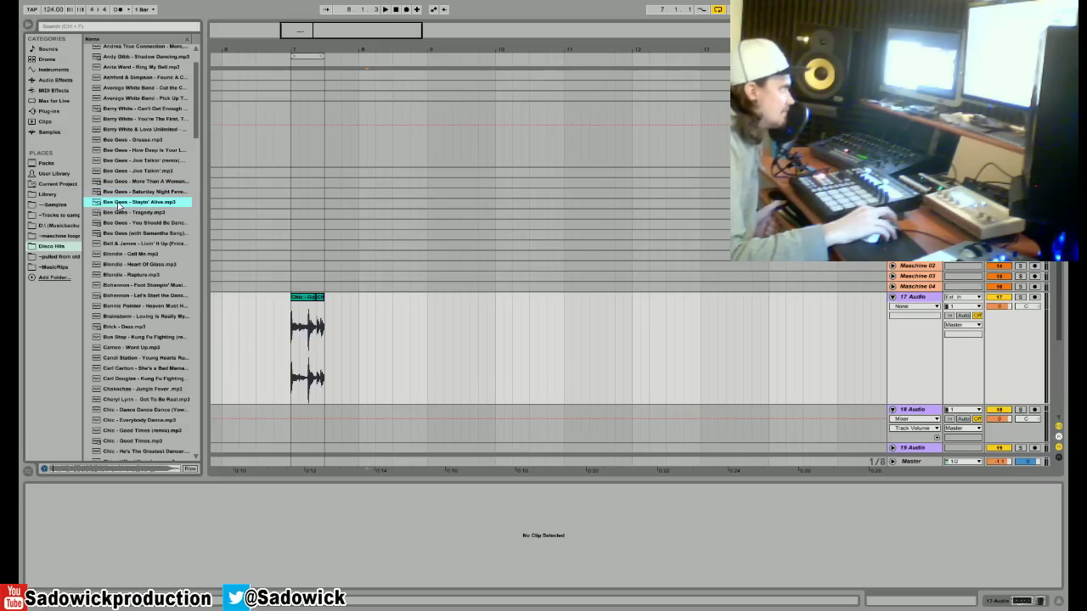
{"action": "left_click", "coordinate": [119, 213]}
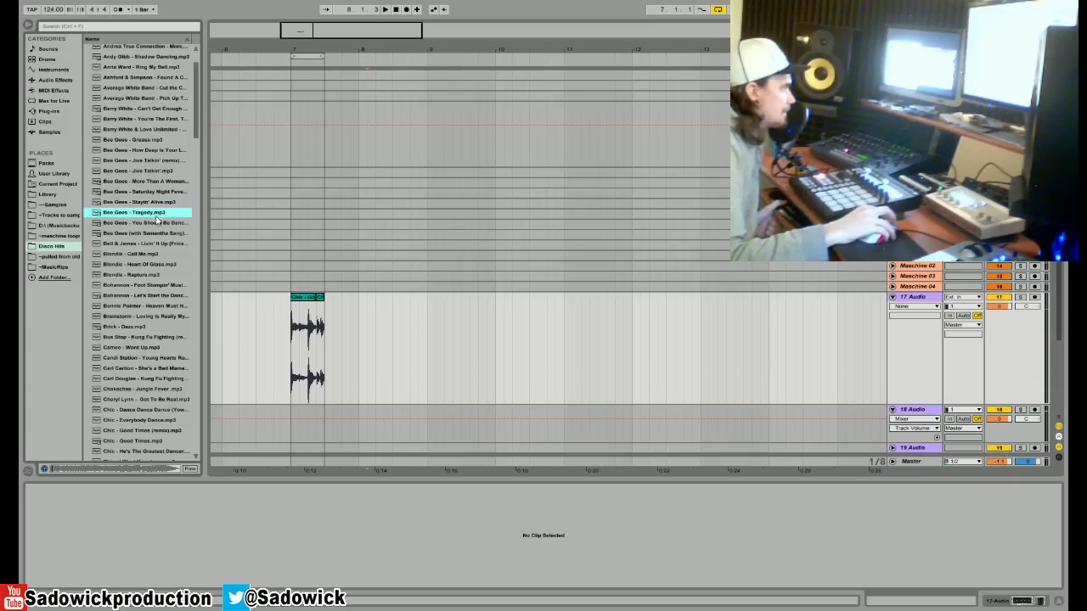
{"action": "left_click", "coordinate": [134, 223]}
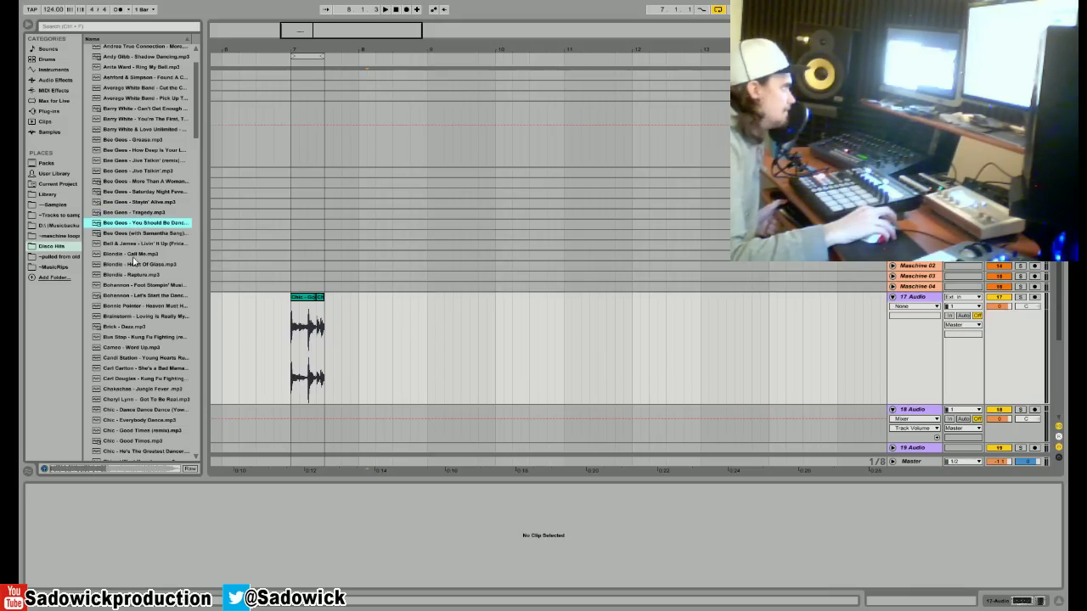
Preview two Diana Ross songs, then place Upside Down on track 17 Audio at bar 9 with warping off.
{"action": "scroll", "coordinate": [134, 253], "scroll_direction": "down", "scroll_amount": 1}
{"action": "scroll", "coordinate": [125, 274], "scroll_direction": "down", "scroll_amount": 10}
{"action": "left_click", "coordinate": [107, 224]}
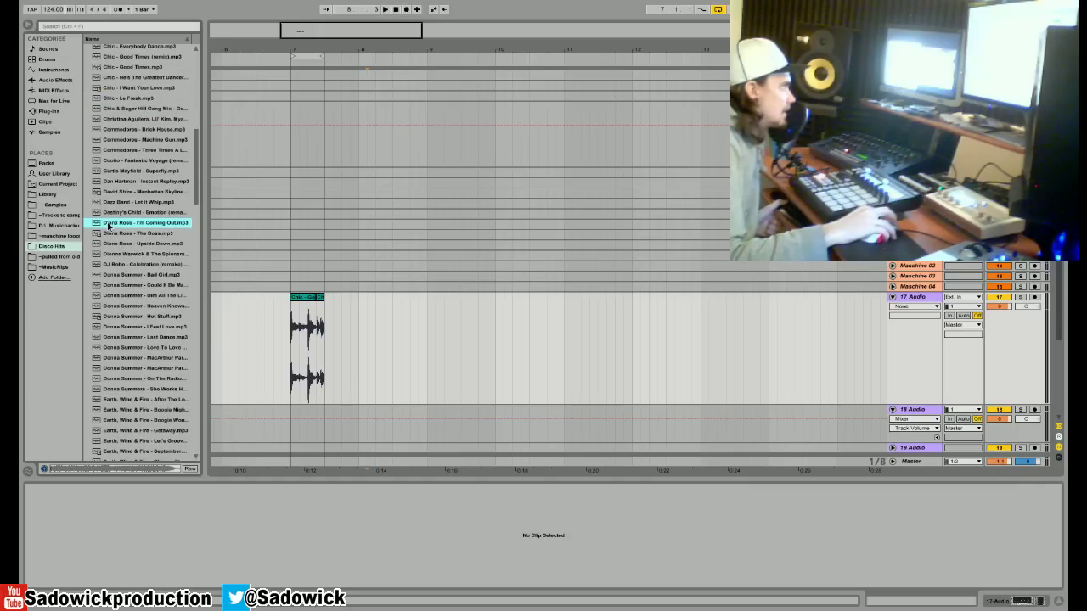
{"action": "left_click", "coordinate": [133, 245]}
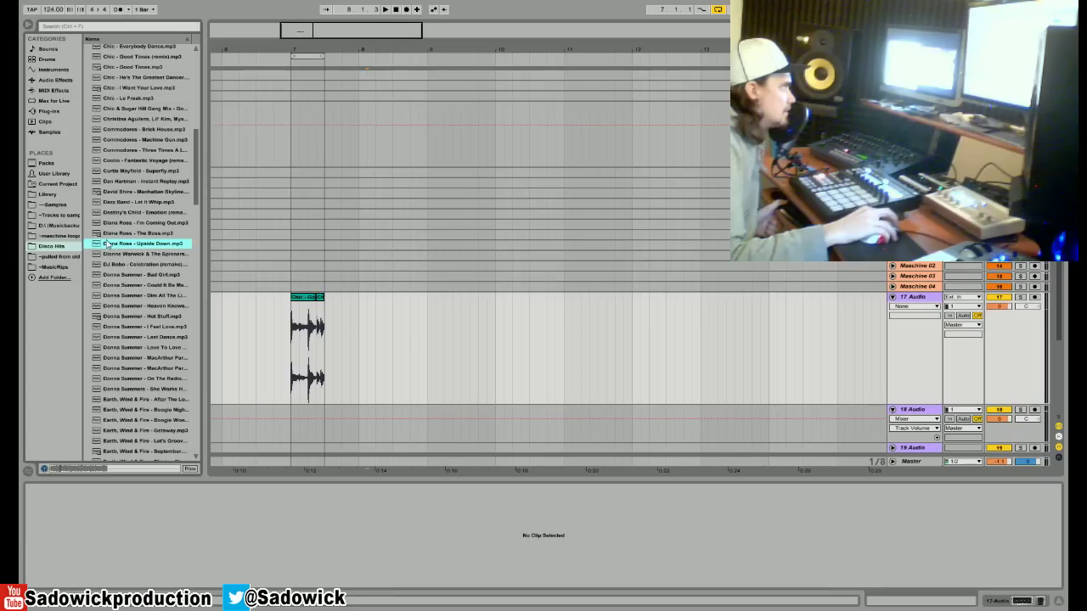
{"action": "left_click_drag", "start_coordinate": [108, 245], "coordinate": [429, 344]}
{"action": "left_click", "coordinate": [140, 499]}
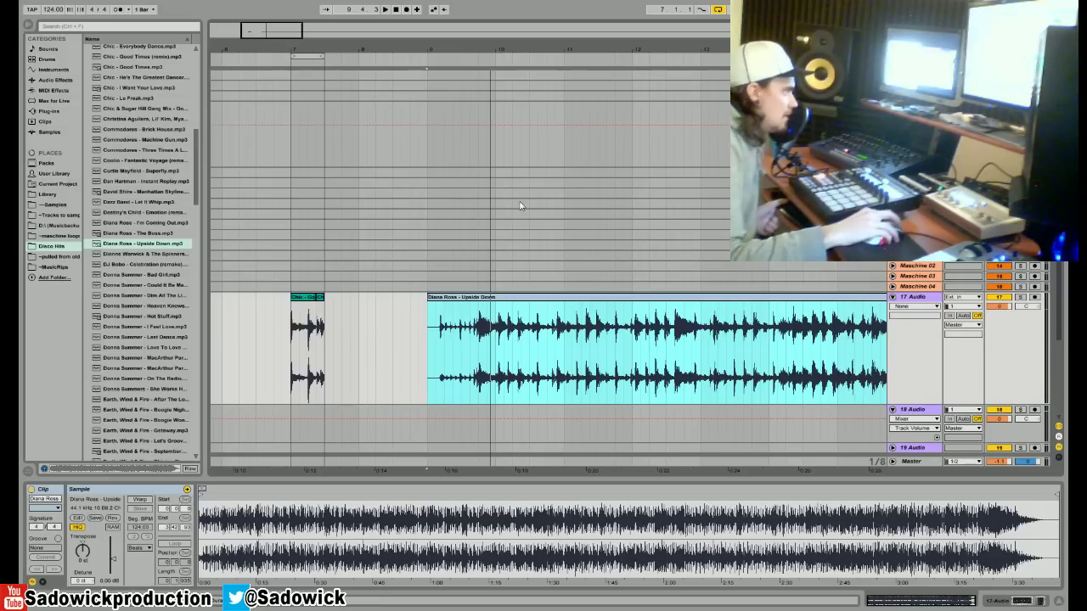
Play the Upside Down clip around bar 10 and trim its start to the beat just after bar 10.
{"action": "left_click", "coordinate": [462, 60]}
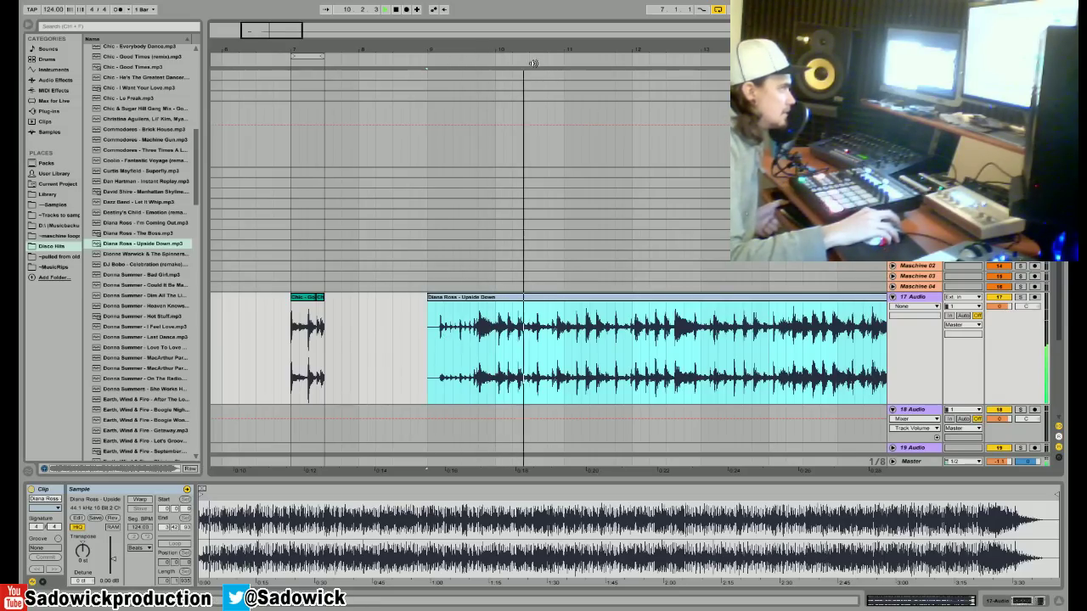
{"action": "left_click_drag", "start_coordinate": [541, 48], "coordinate": [475, 46]}
{"action": "key", "text": "space"}
{"action": "left_click", "coordinate": [460, 337]}
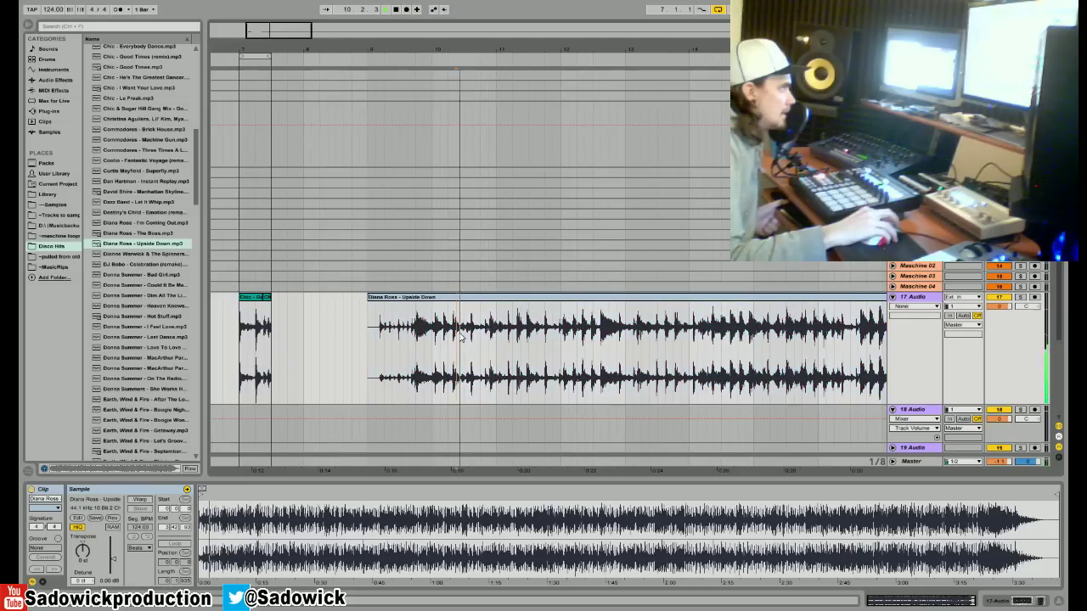
{"action": "left_click", "coordinate": [458, 335]}
{"action": "left_click_drag", "start_coordinate": [369, 299], "coordinate": [449, 301]}
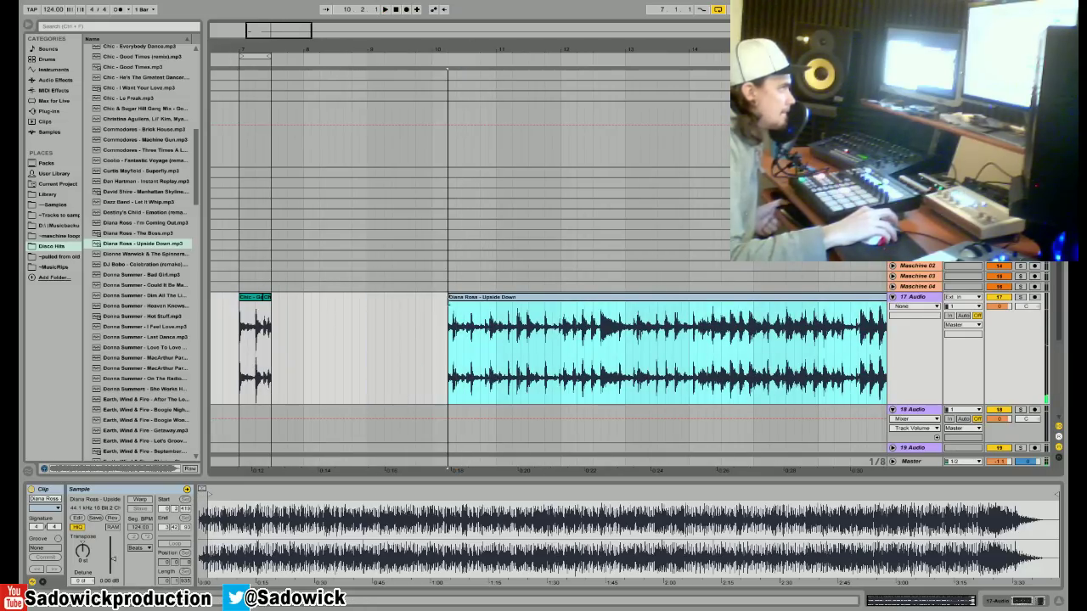
Align the clip's start marker with the strong hit near its beginning and warp the clip with 1.1.1 at that point.
{"action": "left_click_drag", "start_coordinate": [213, 507], "coordinate": [317, 496]}
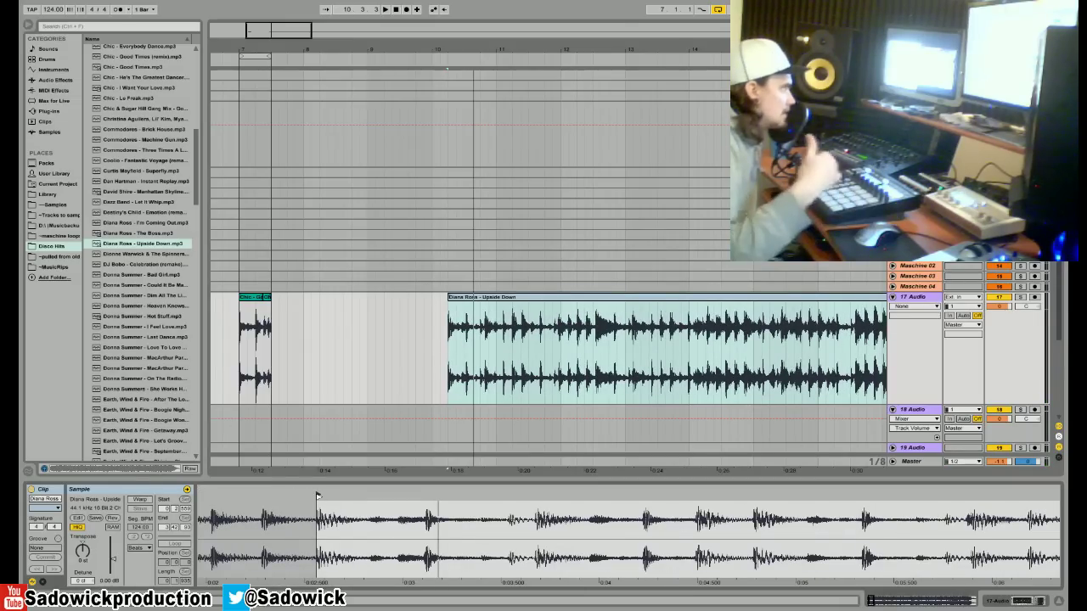
{"action": "right_click", "coordinate": [320, 495]}
{"action": "left_click", "coordinate": [332, 509]}
{"action": "key", "text": "space"}
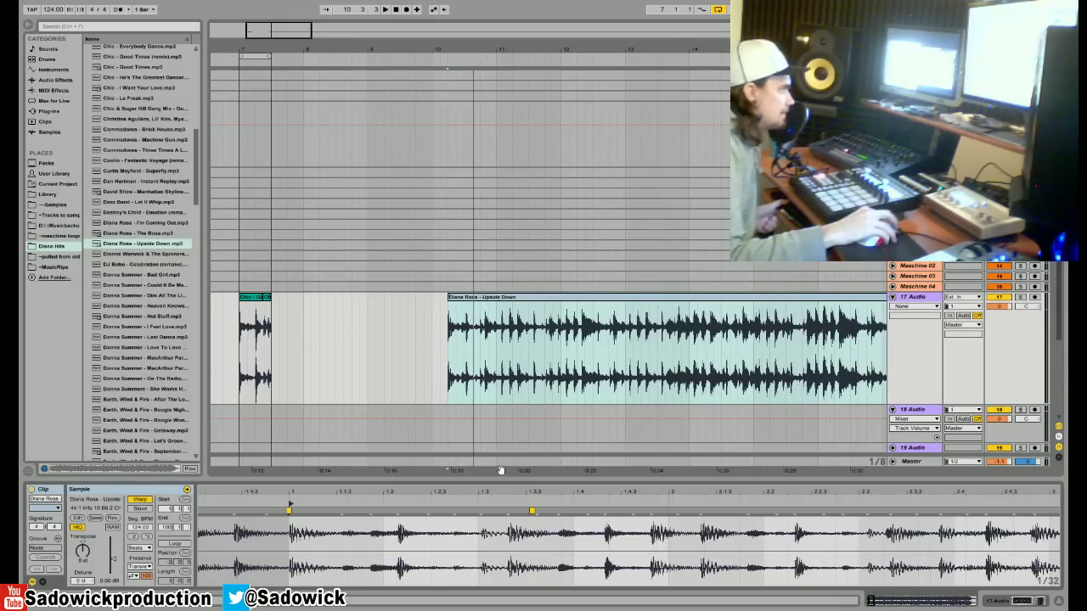
Move the Upside Down clip's start to bar 10 and loop its first two beats while playing.
{"action": "key", "text": "space"}
{"action": "left_click_drag", "start_coordinate": [465, 299], "coordinate": [449, 304]}
{"action": "right_click", "coordinate": [454, 318]}
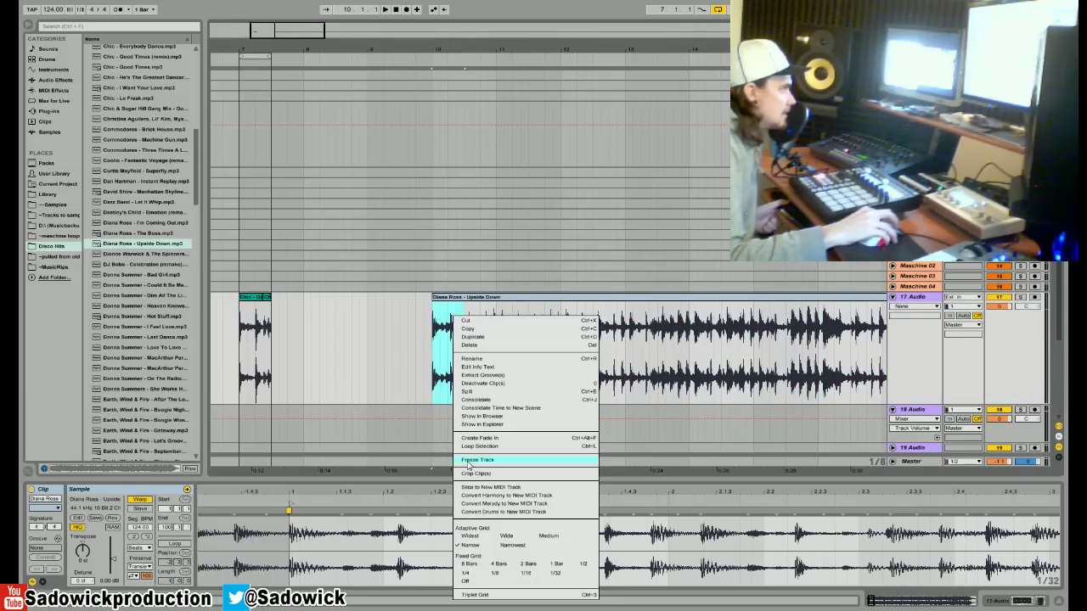
{"action": "key", "text": "Escape"}
{"action": "key", "text": "space"}
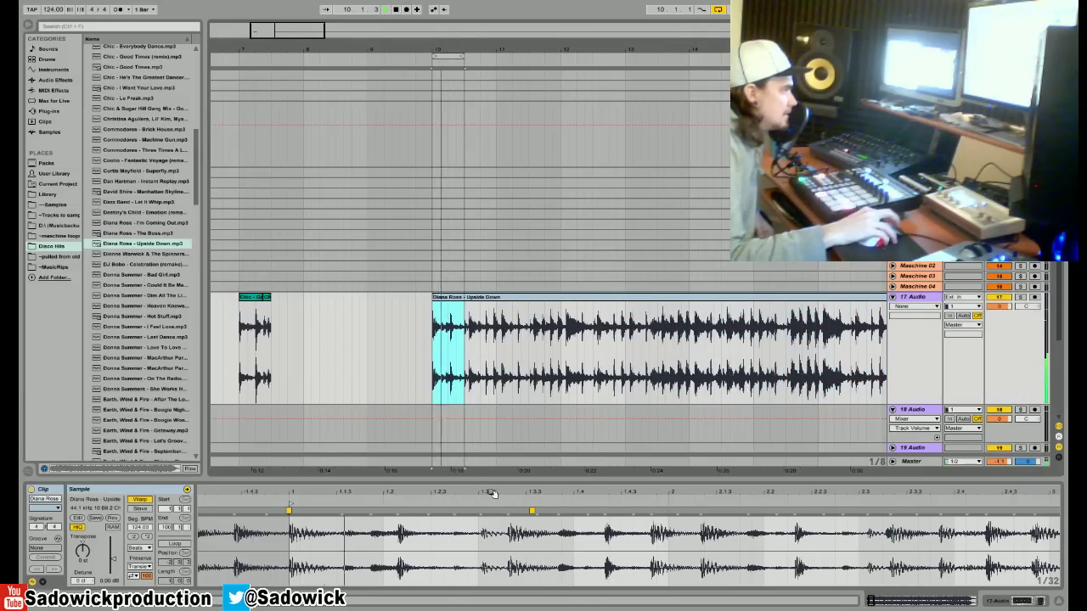
Align the hit just after 1.3 to beat 1.3 with a warp marker and set the clip's warp mode to Re-Pitch.
{"action": "left_click_drag", "start_coordinate": [490, 520], "coordinate": [478, 521]}
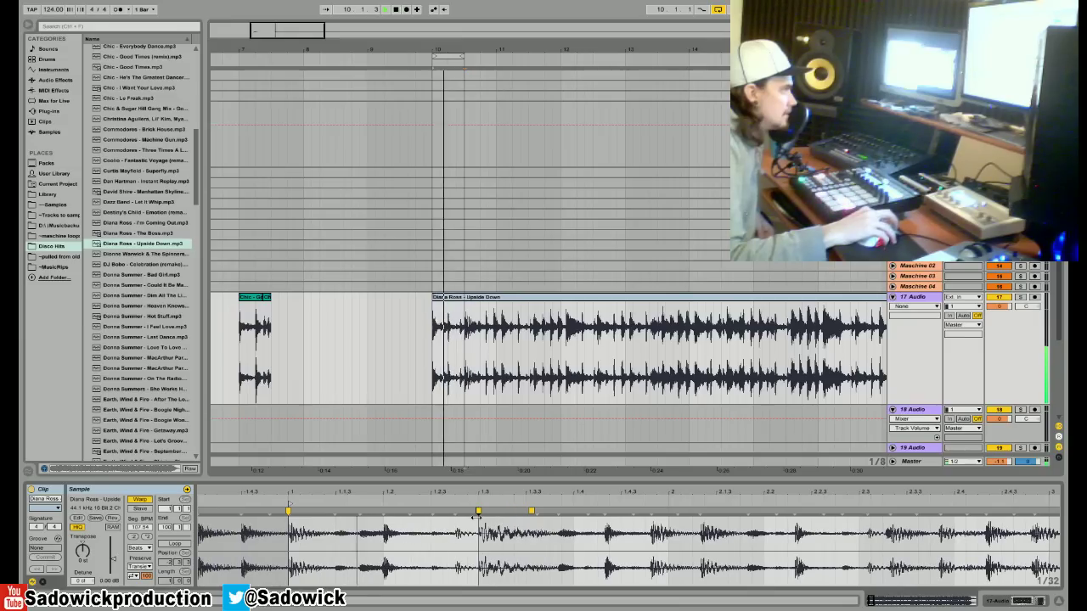
{"action": "left_click", "coordinate": [140, 549]}
{"action": "left_click", "coordinate": [140, 578]}
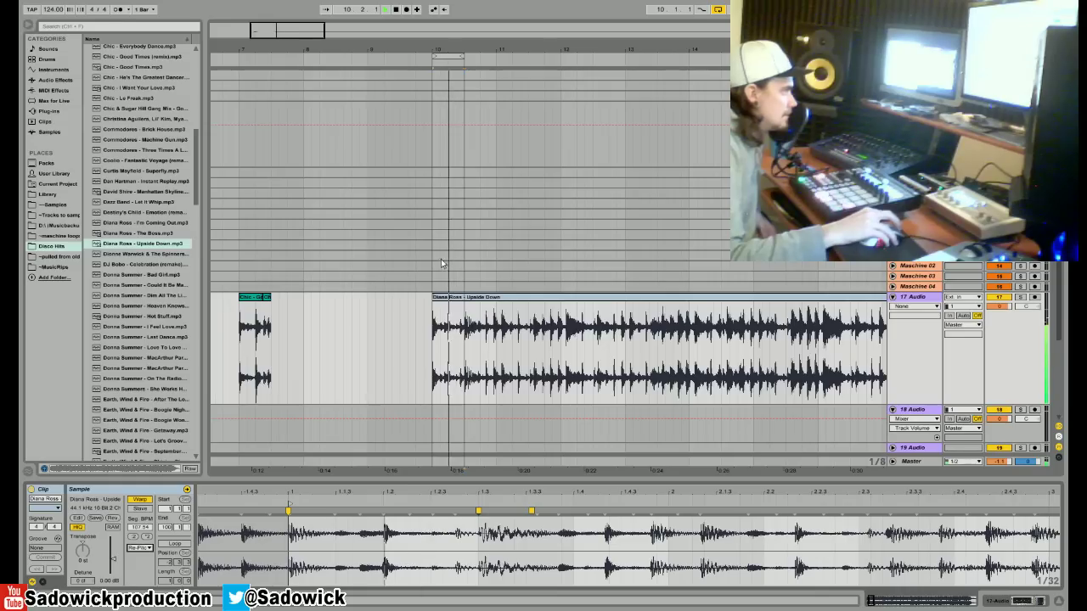
Shift the loop to 10.3–11 and replace the warp marker at 1.3.3 with one aligning the nearby hit to bar 2.
{"action": "left_click_drag", "start_coordinate": [474, 52], "coordinate": [474, 85]}
{"action": "left_click_drag", "start_coordinate": [427, 57], "coordinate": [497, 65]}
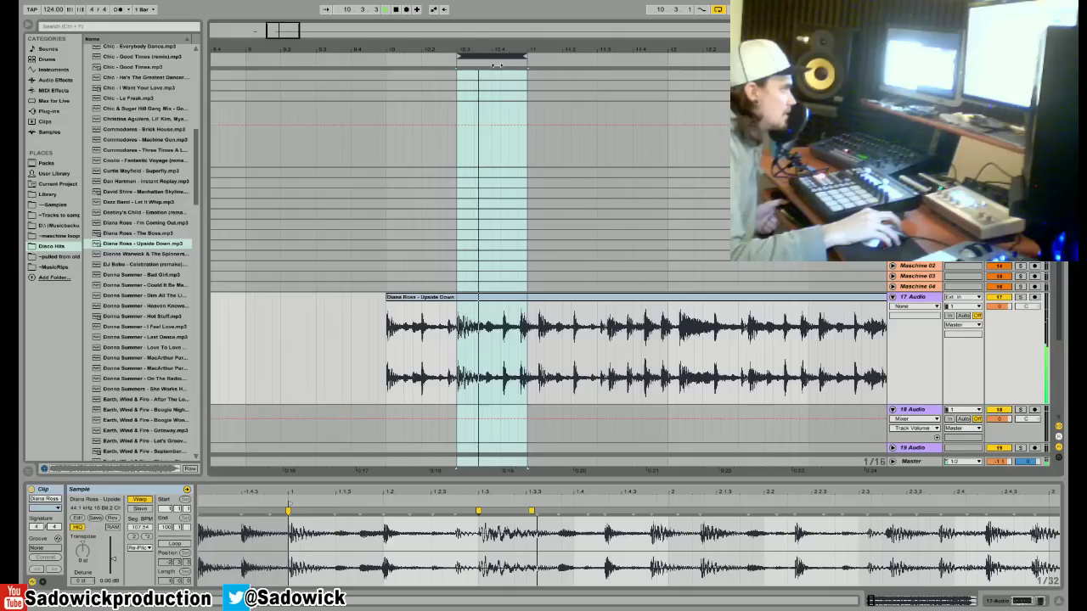
{"action": "double_click", "coordinate": [532, 512]}
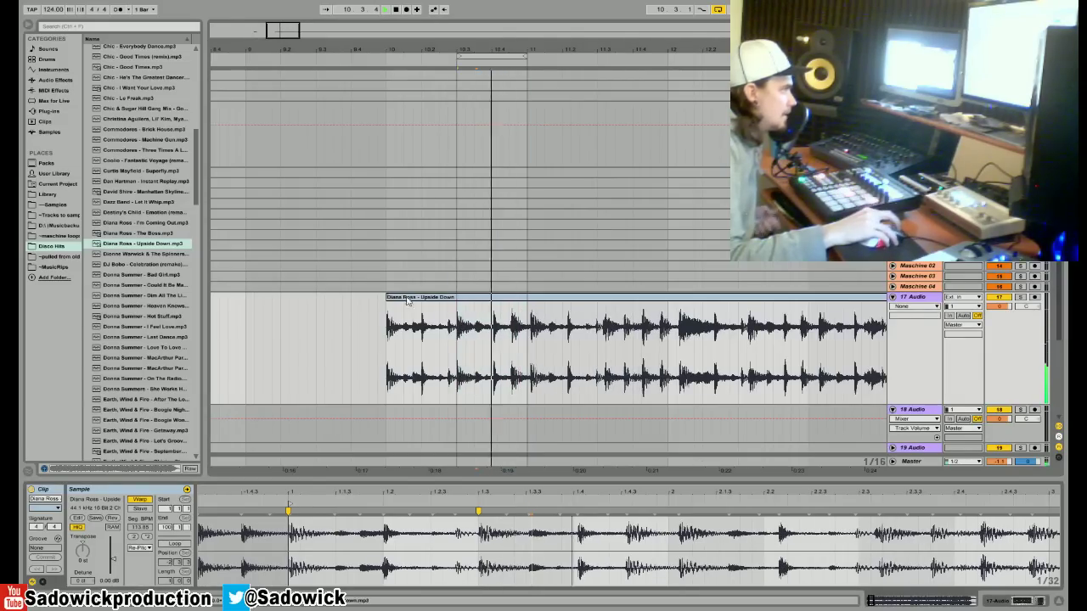
{"action": "left_click_drag", "start_coordinate": [680, 512], "coordinate": [668, 512]}
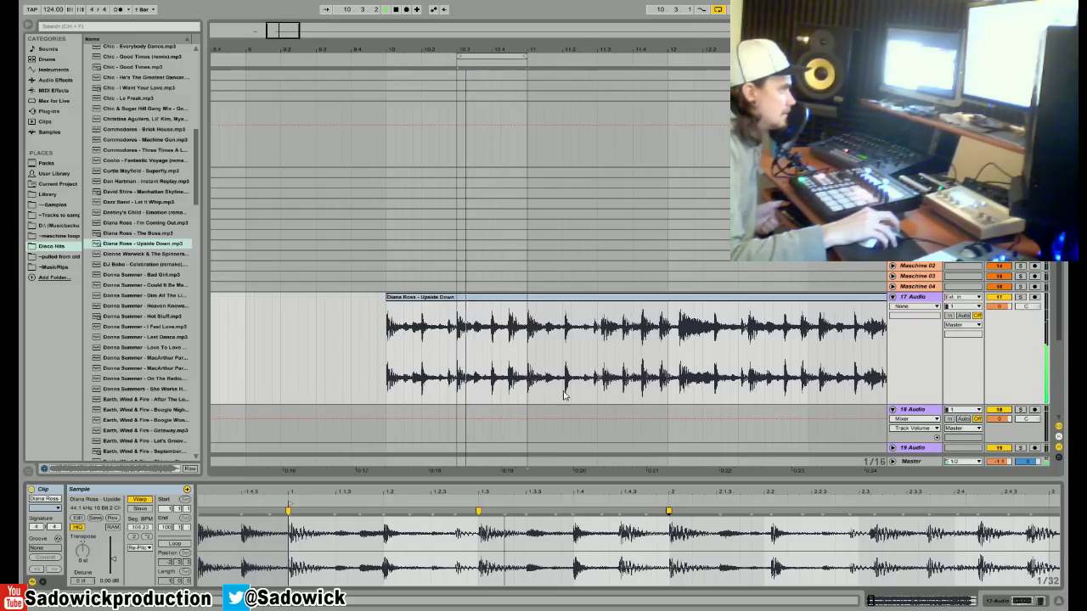
Move the loop back to the two beats from bar 10 to 10.3 and listen to it.
{"action": "left_click_drag", "start_coordinate": [496, 57], "coordinate": [428, 95]}
{"action": "key", "text": "space"}
{"action": "key", "text": "space"}
Try extending the Upside Down clip's start half a beat before bar 10, listen, and return the start to bar 10.
{"action": "left_click_drag", "start_coordinate": [457, 357], "coordinate": [529, 364]}
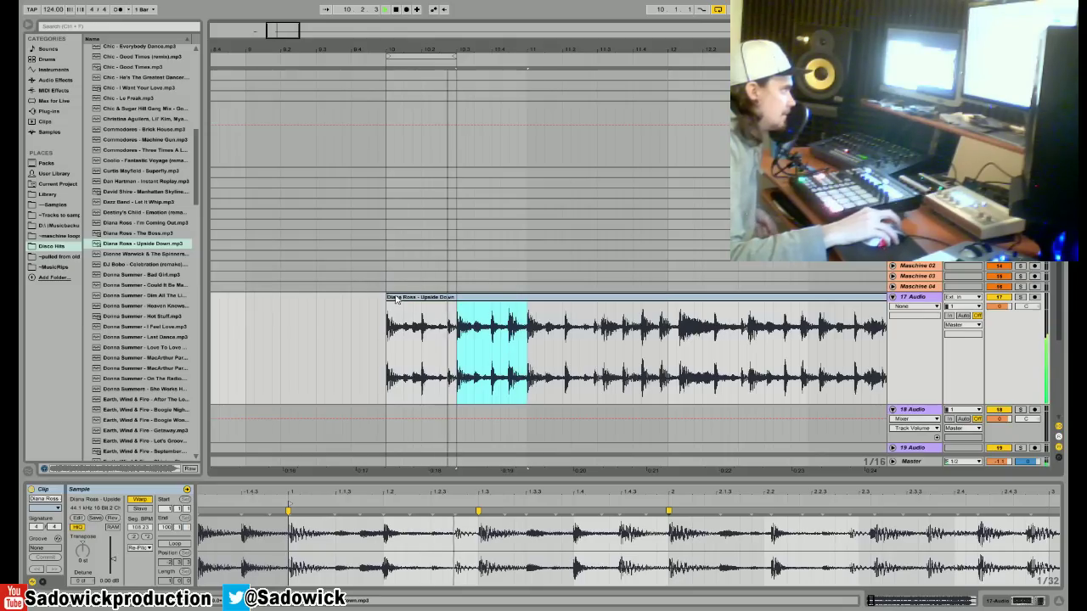
{"action": "key", "text": "space"}
{"action": "mouse_move", "coordinate": [389, 299]}
{"action": "left_mouse_down"}
{"action": "mouse_move", "coordinate": [352, 298]}
{"action": "mouse_move", "coordinate": [367, 301]}
{"action": "left_mouse_up"}
{"action": "key", "text": "space"}
{"action": "key", "text": "space"}
{"action": "key", "text": "space"}
{"action": "key", "text": "space"}
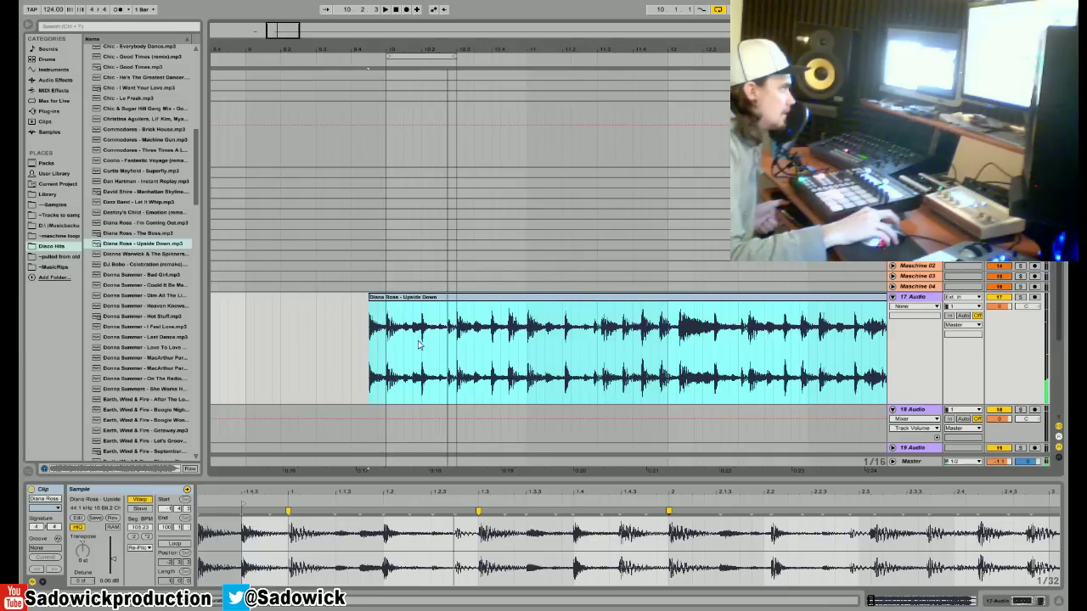
{"action": "left_click_drag", "start_coordinate": [423, 340], "coordinate": [404, 338]}
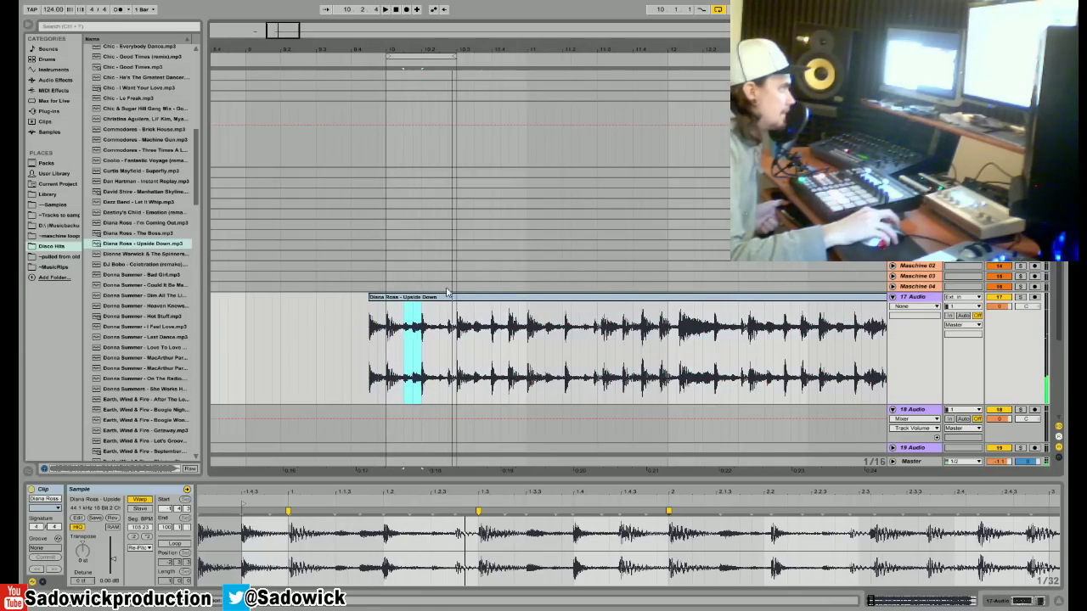
{"action": "left_click_drag", "start_coordinate": [371, 297], "coordinate": [385, 294]}
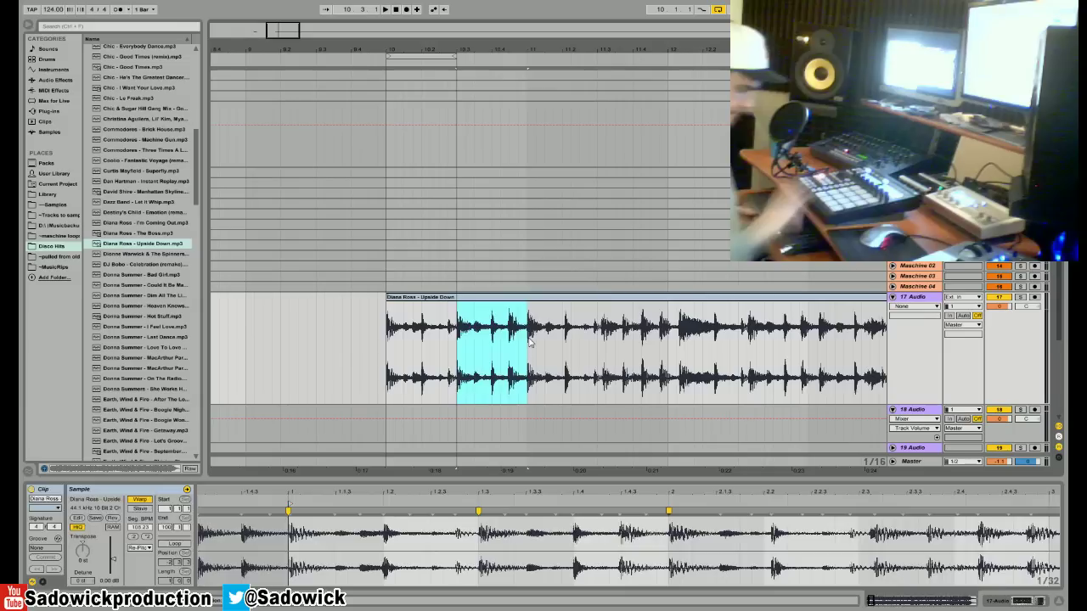
Delete the 10.3–11 section and the rest of the Upside Down clip from bar 11 on.
{"action": "key", "text": "Delete"}
{"action": "left_click", "coordinate": [554, 327]}
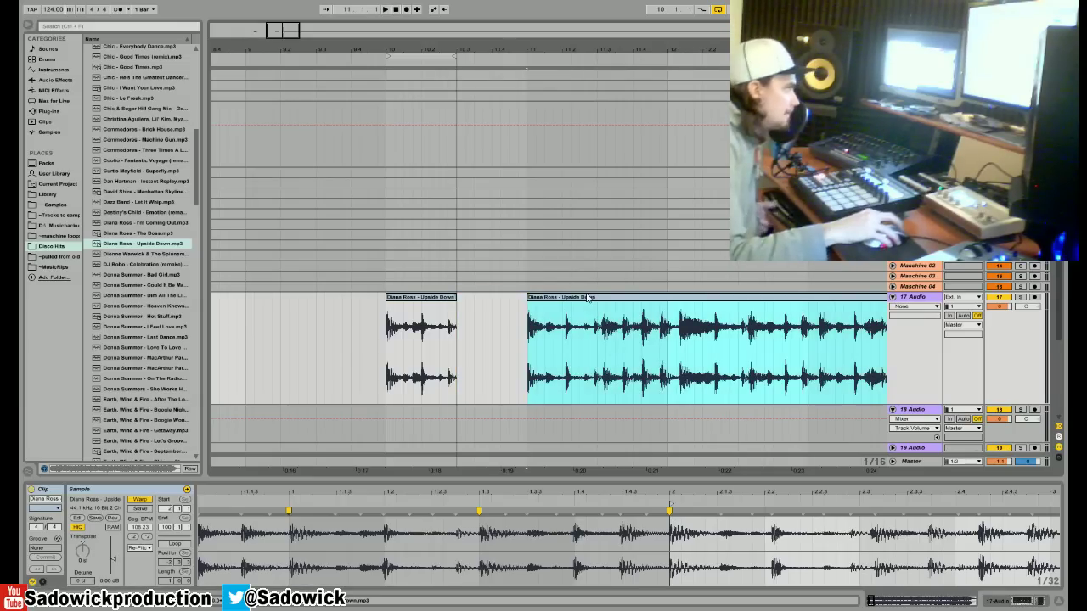
{"action": "key", "text": "Delete"}
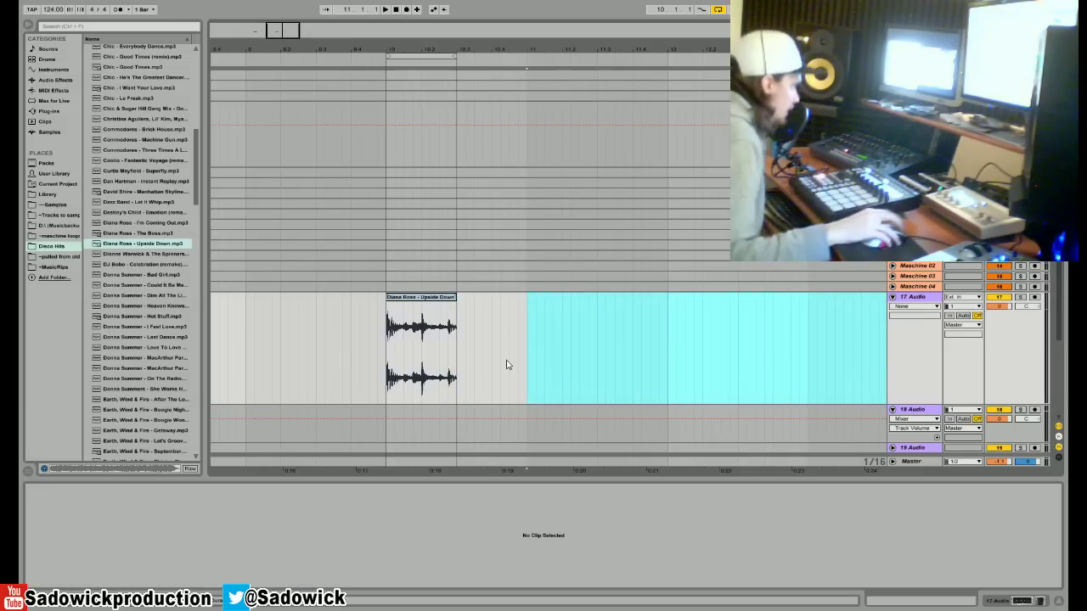
Audition tracks in the Disco Hits folder from Emotions' You Got The Best through Heatwave's The Groove Line.
{"action": "left_click_drag", "start_coordinate": [195, 166], "coordinate": [195, 181]}
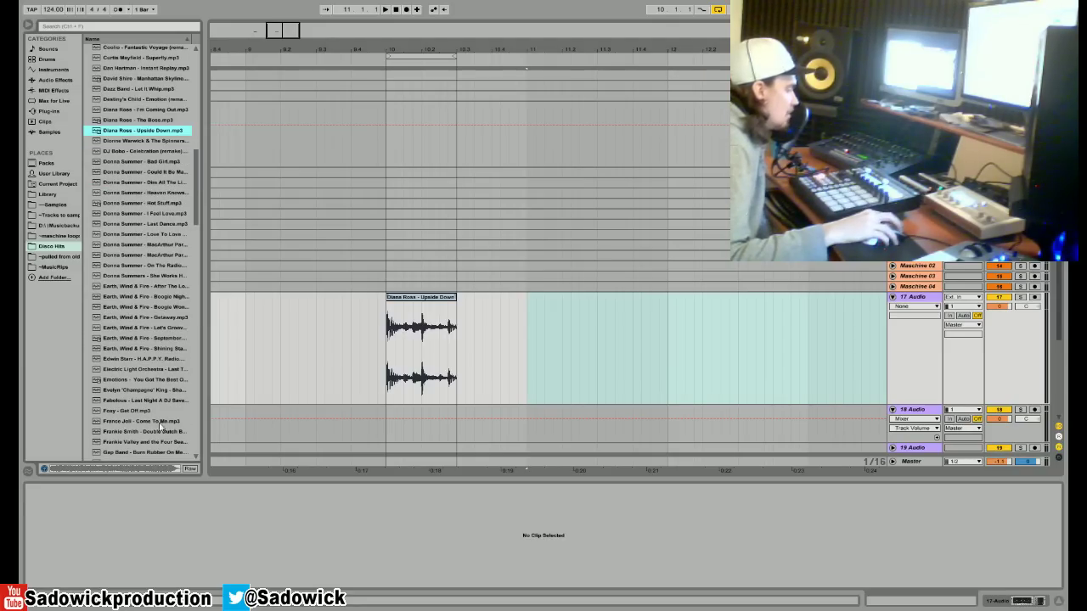
{"action": "left_click", "coordinate": [143, 382]}
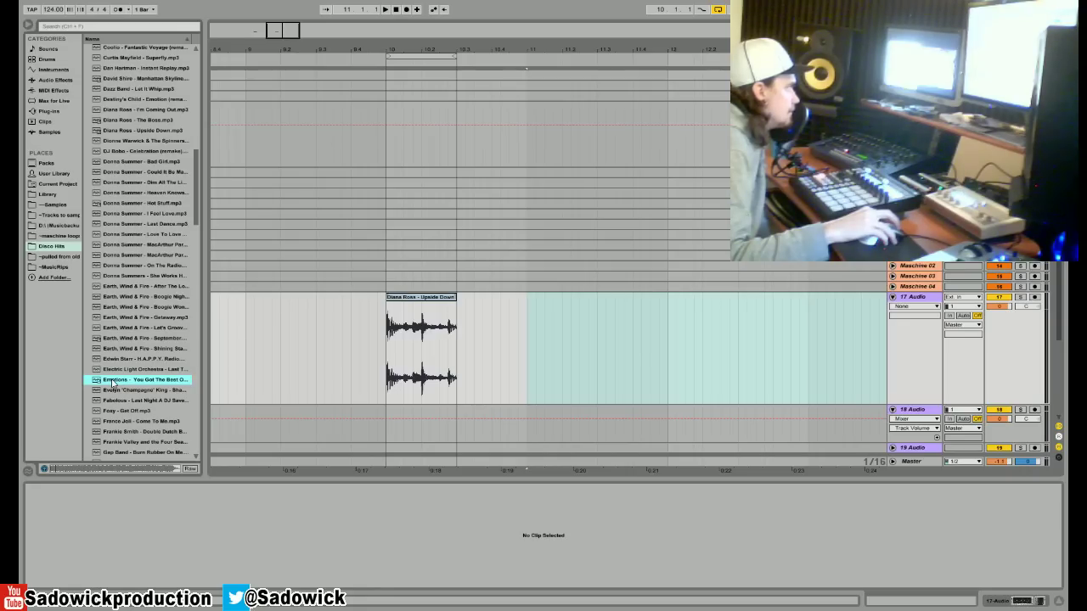
{"action": "left_click", "coordinate": [118, 391]}
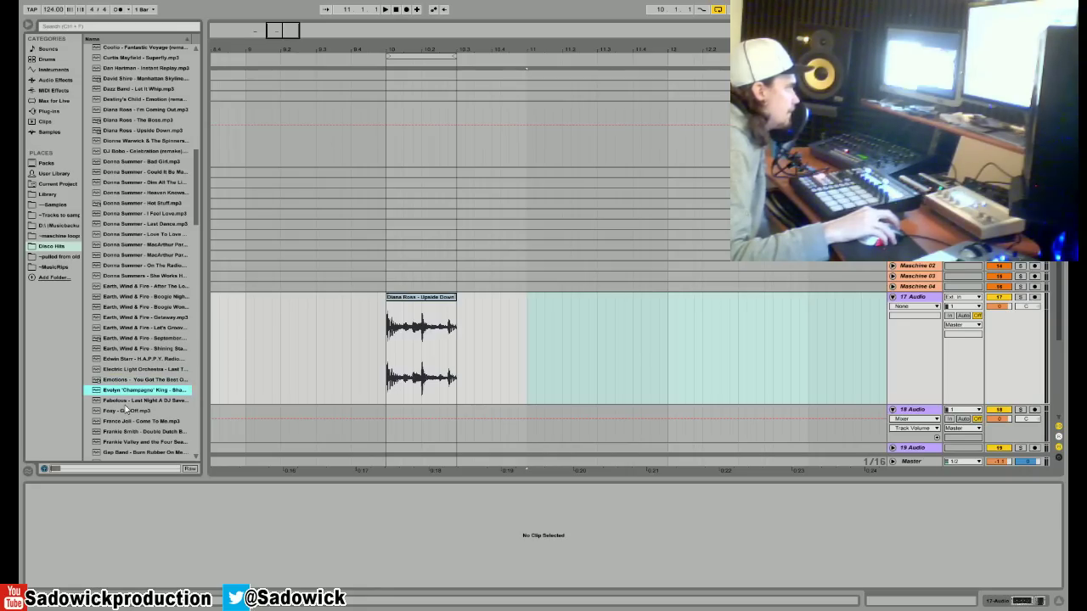
{"action": "scroll", "coordinate": [125, 410], "scroll_direction": "down", "scroll_amount": 1}
{"action": "left_click", "coordinate": [117, 390]}
{"action": "scroll", "coordinate": [126, 357], "scroll_direction": "down", "scroll_amount": 7}
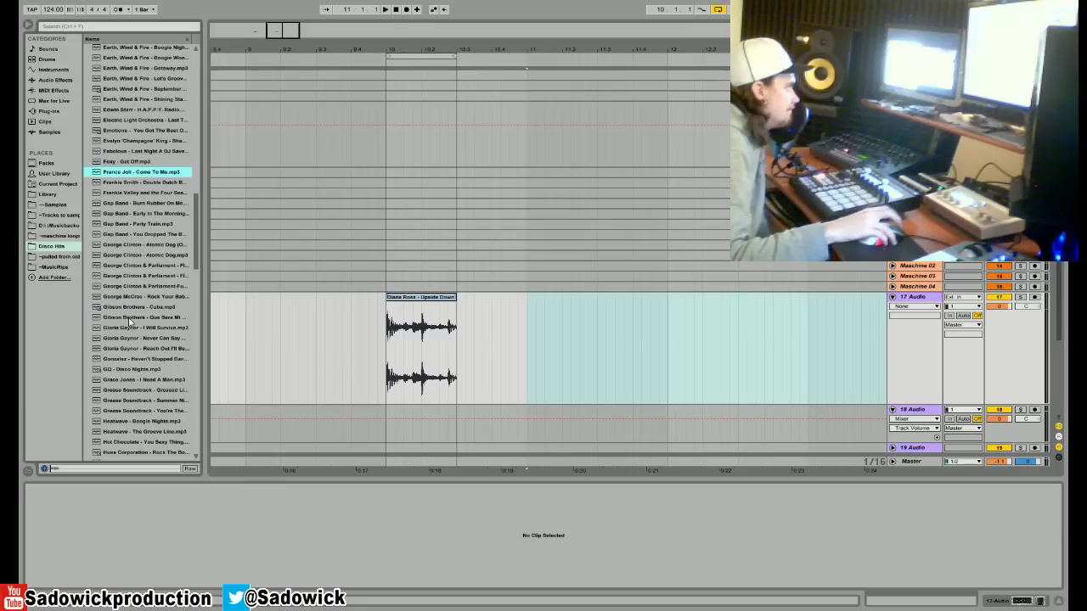
{"action": "left_click", "coordinate": [121, 370]}
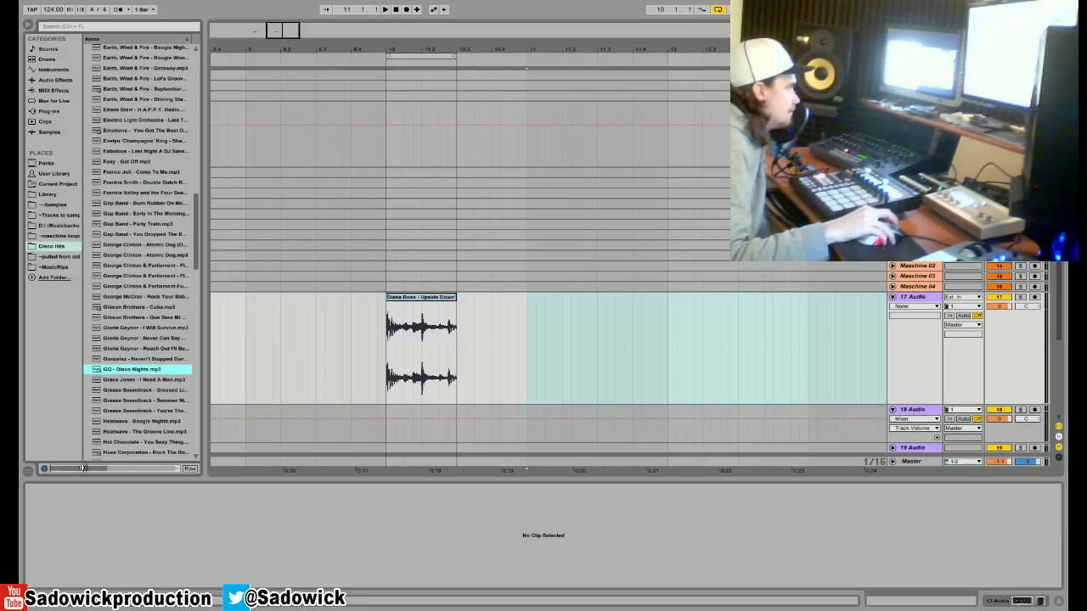
{"action": "left_click", "coordinate": [110, 349]}
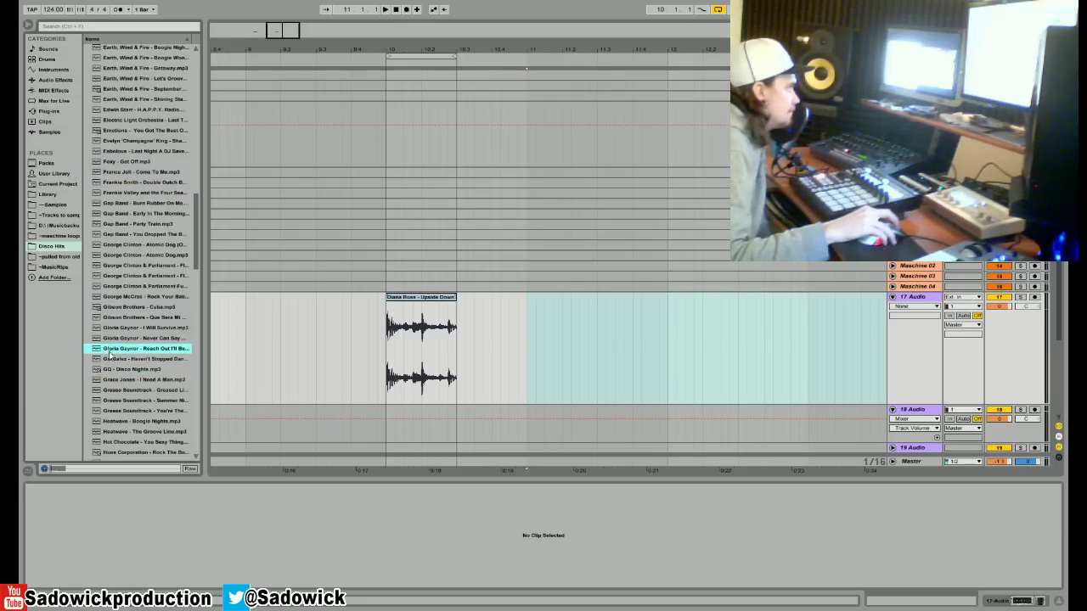
{"action": "left_click", "coordinate": [117, 360]}
{"action": "left_click", "coordinate": [111, 422]}
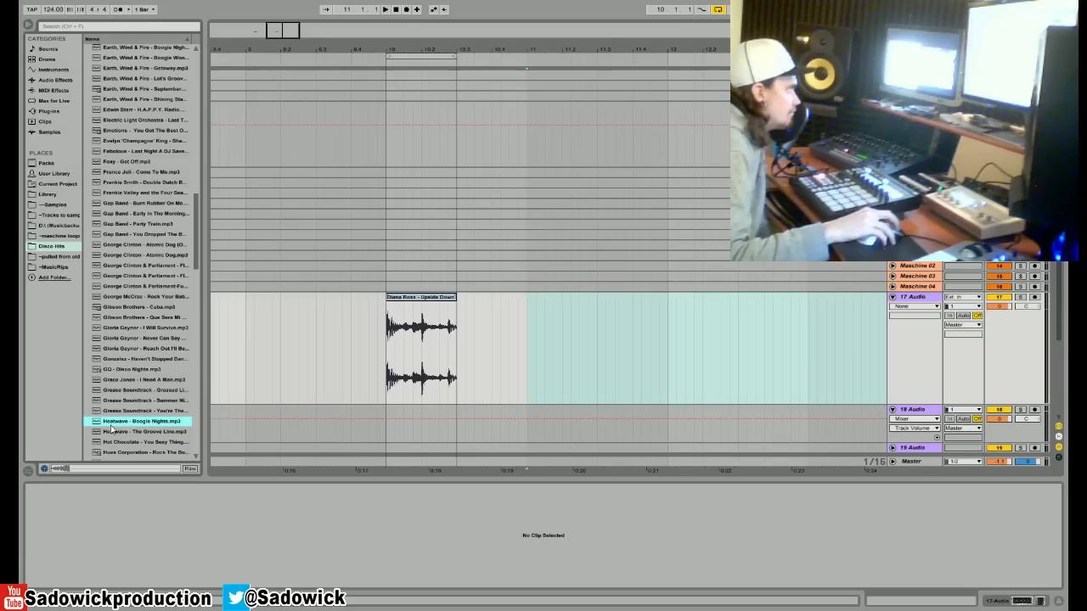
{"action": "left_click", "coordinate": [128, 433]}
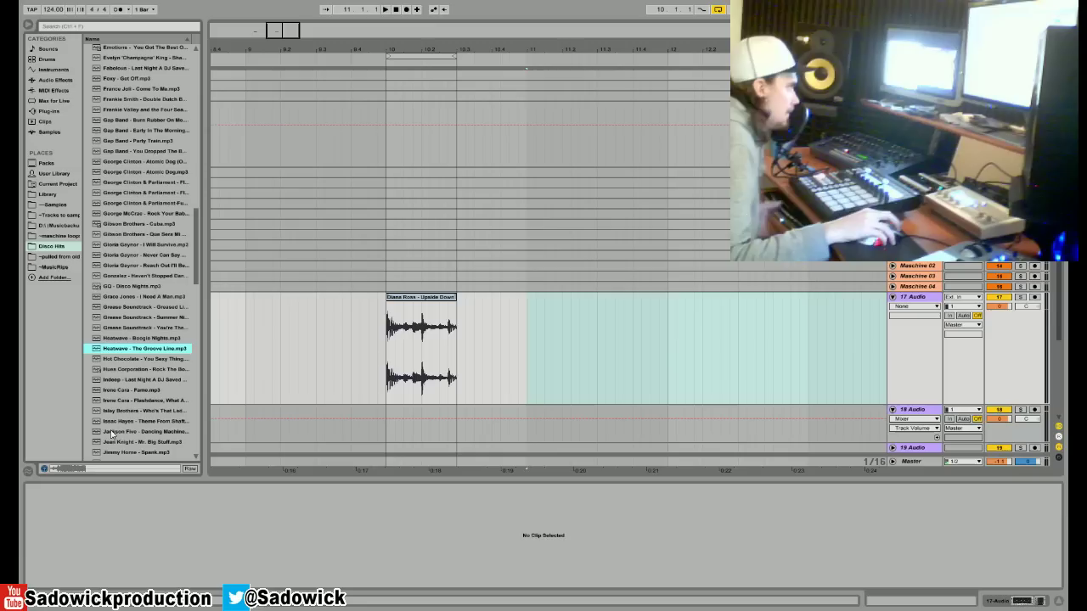
Widen the browser's name column and audition further disco tracks through KC & The Sunshine Band's Shake Your Booty.
{"action": "scroll", "coordinate": [112, 434], "scroll_direction": "down", "scroll_amount": 3}
{"action": "left_click", "coordinate": [111, 412]}
{"action": "scroll", "coordinate": [112, 416], "scroll_direction": "down", "scroll_amount": 4}
{"action": "left_click", "coordinate": [115, 371]}
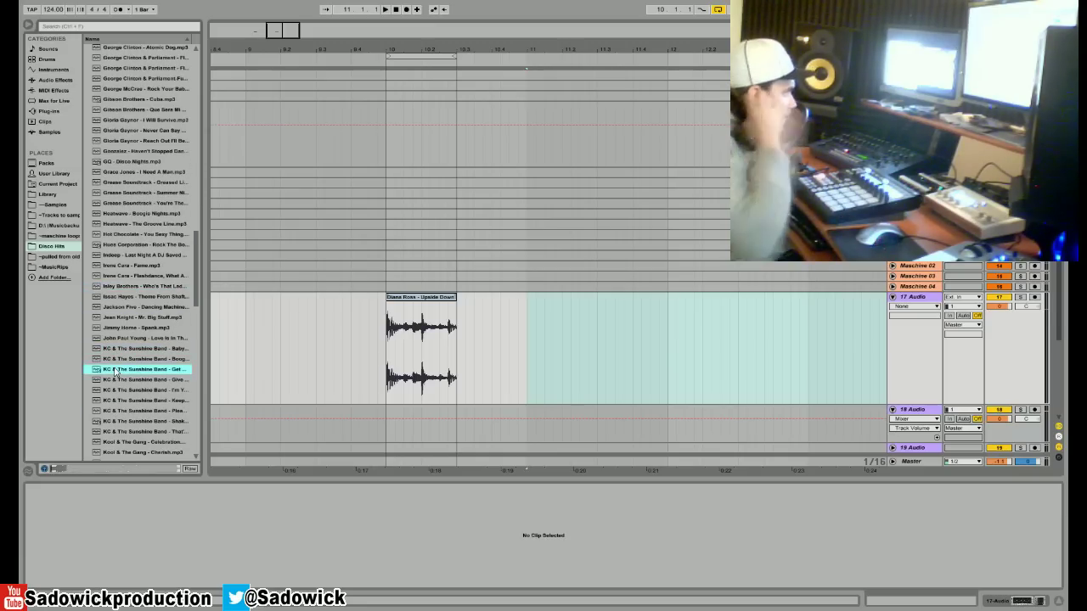
{"action": "left_click", "coordinate": [172, 381]}
{"action": "left_click_drag", "start_coordinate": [202, 397], "coordinate": [256, 405]}
{"action": "left_click", "coordinate": [194, 391]}
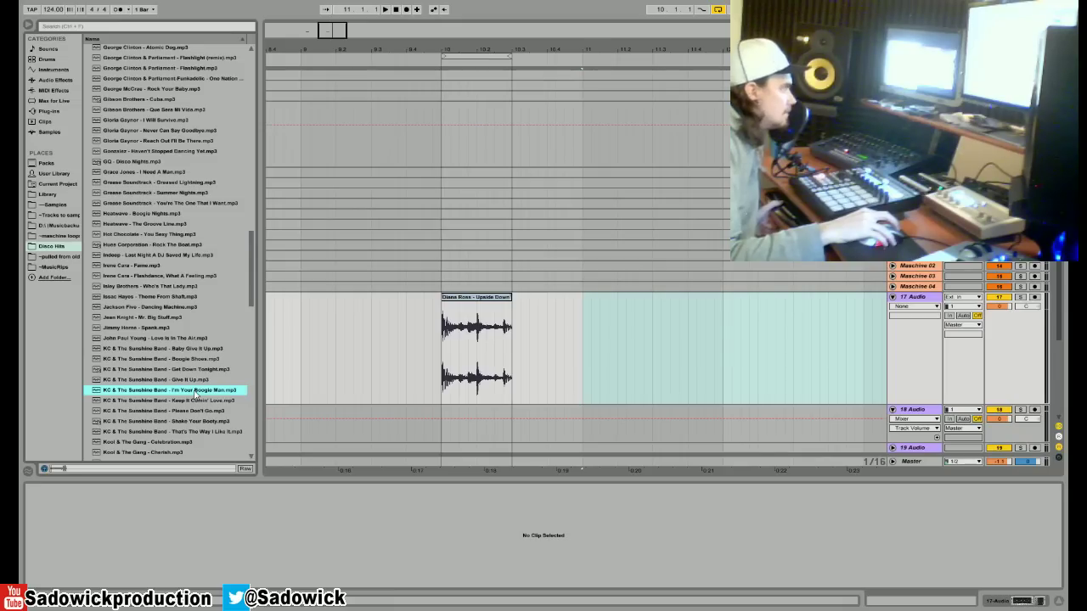
{"action": "left_click", "coordinate": [190, 403]}
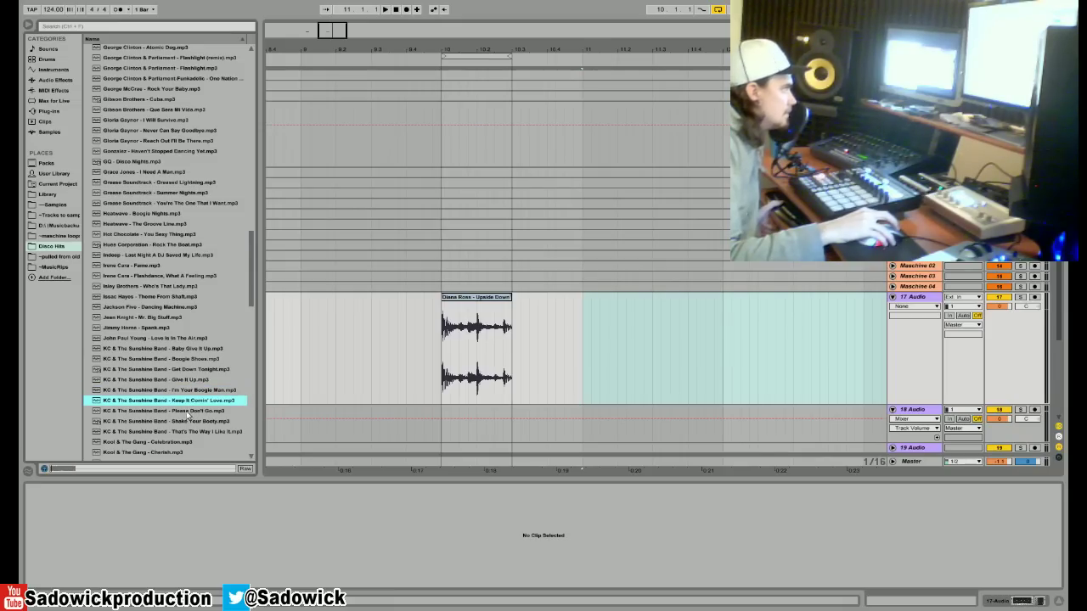
{"action": "left_click", "coordinate": [186, 412]}
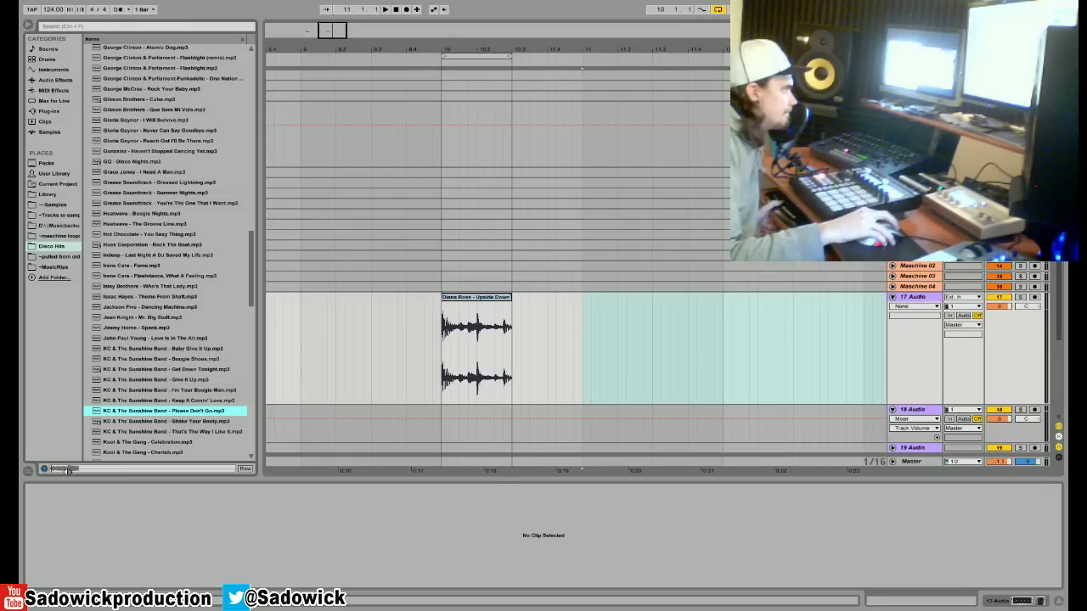
{"action": "left_click", "coordinate": [136, 423]}
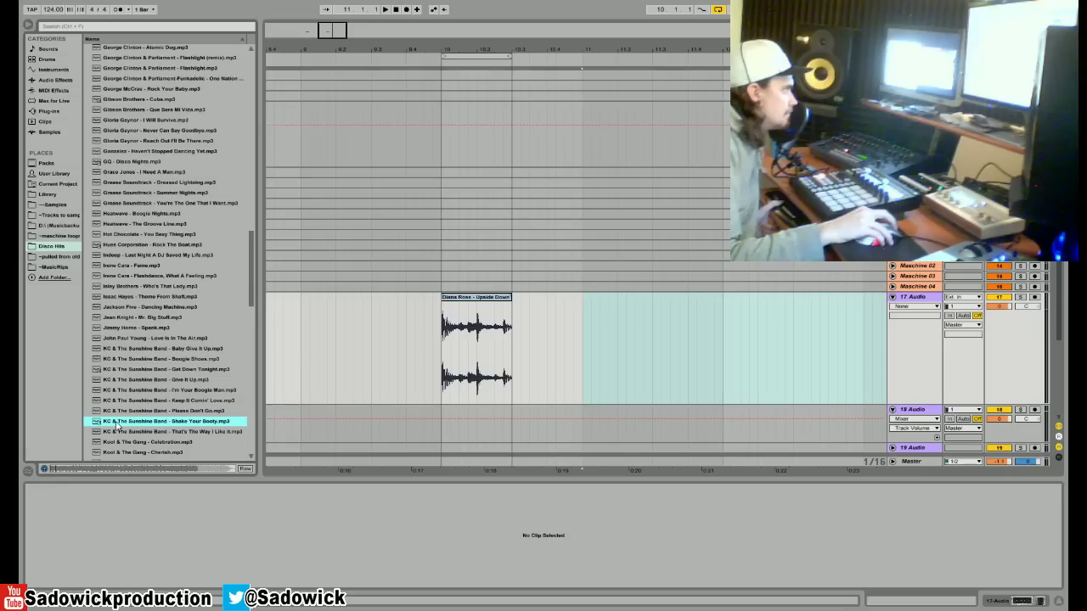
Place KC & The Sunshine Band's Shake Your Booty on track 17 at bar 11 and play it.
{"action": "left_click_drag", "start_coordinate": [117, 425], "coordinate": [585, 364]}
{"action": "key", "text": "minus"}
{"action": "key", "text": "minus"}
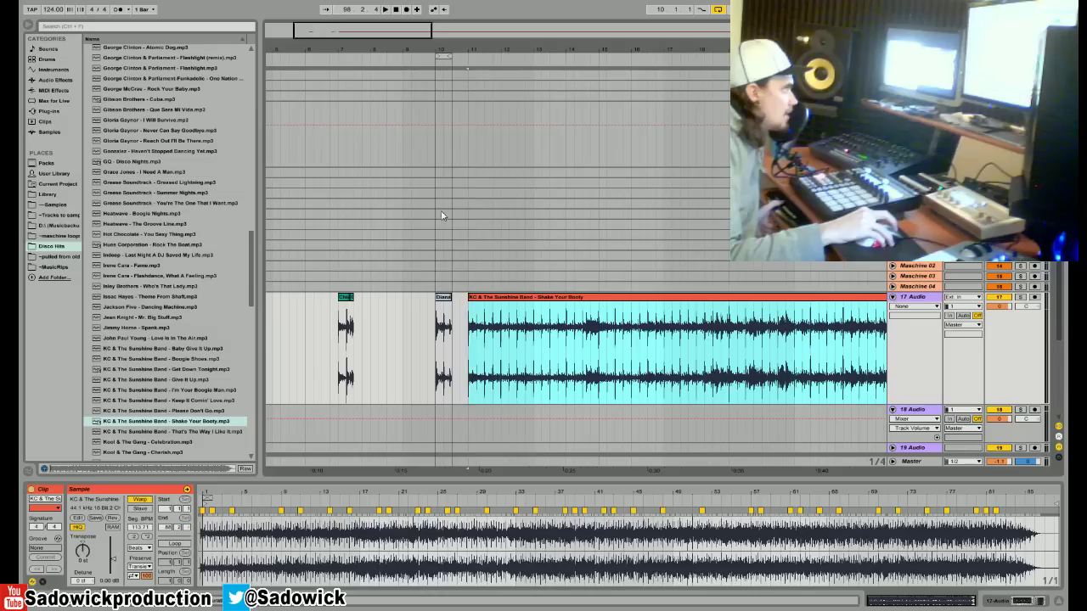
{"action": "key", "text": "space"}
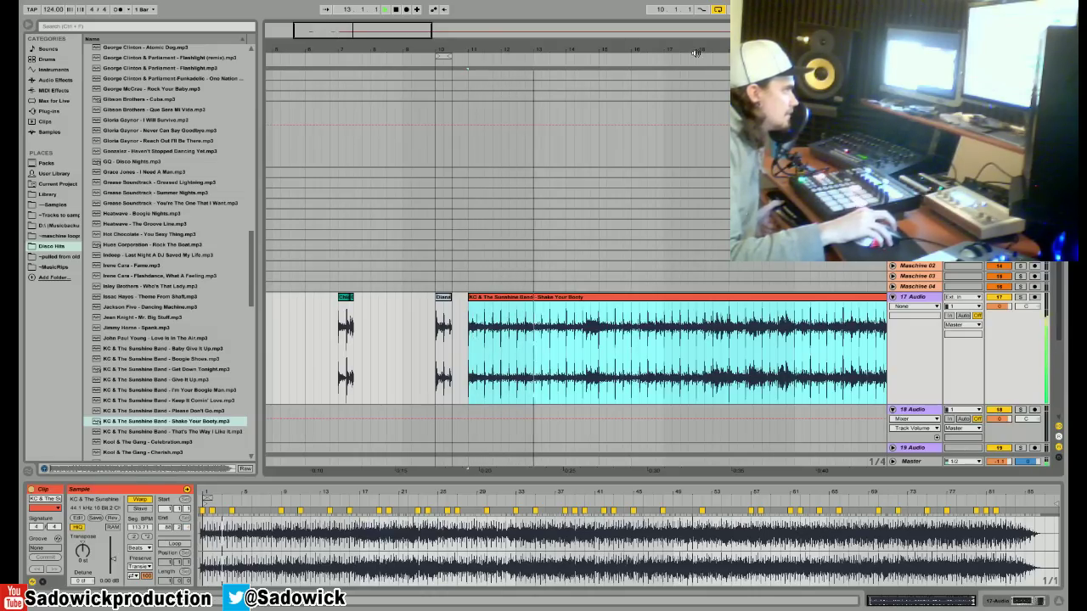
Listen to different parts of the Shake Your Booty clip around bars 20 to 24 for a loopable section.
{"action": "left_click_drag", "start_coordinate": [699, 51], "coordinate": [417, 46]}
{"action": "left_click", "coordinate": [466, 61]}
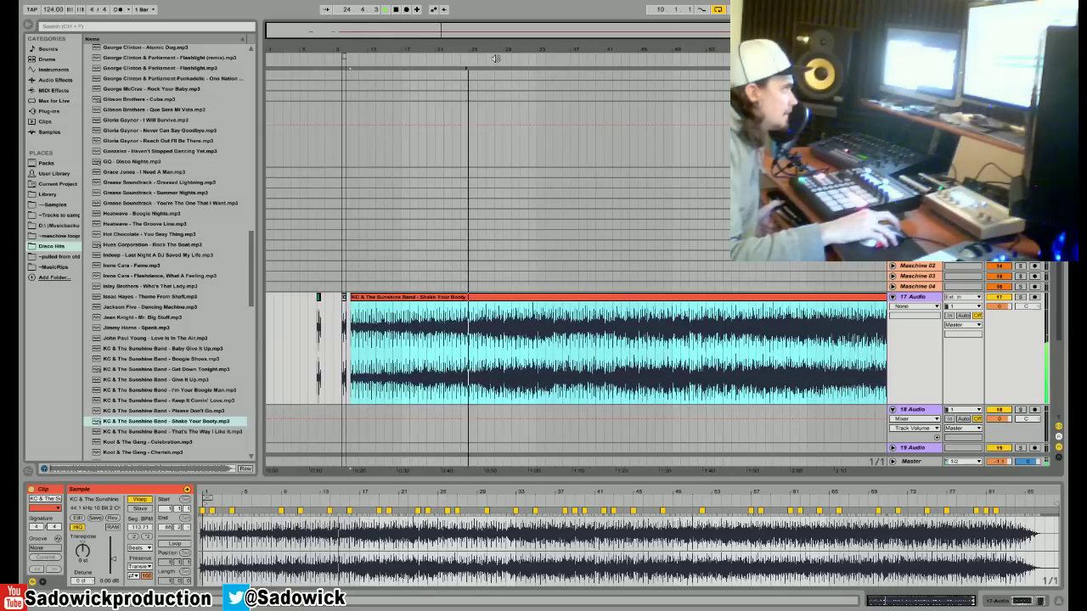
{"action": "key", "text": "plus"}
{"action": "key", "text": "plus"}
{"action": "key", "text": "space"}
{"action": "left_click", "coordinate": [440, 343]}
{"action": "key", "text": "space"}
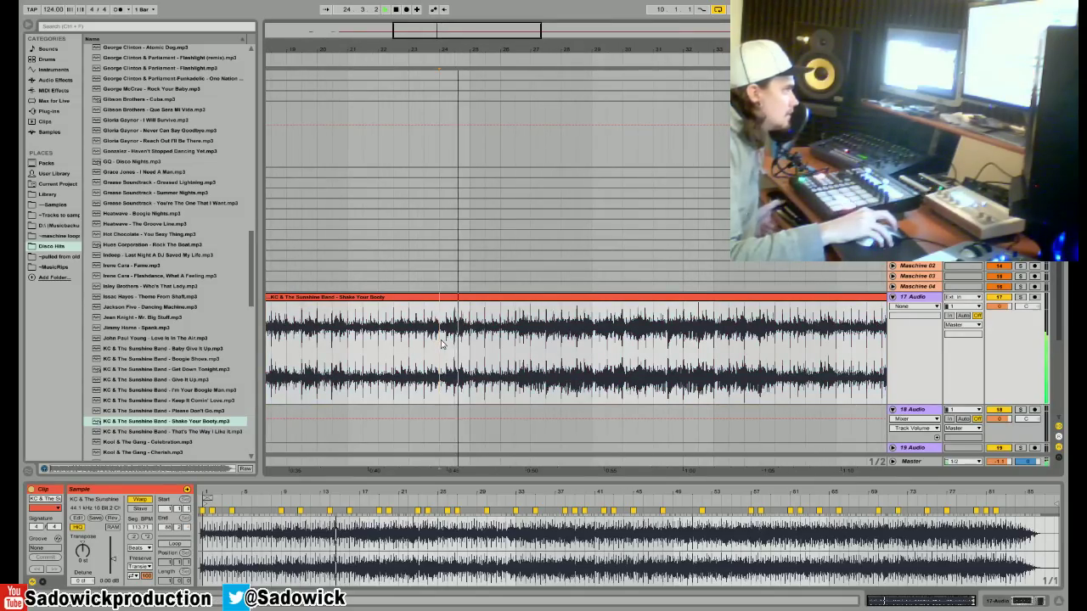
{"action": "left_click", "coordinate": [323, 55]}
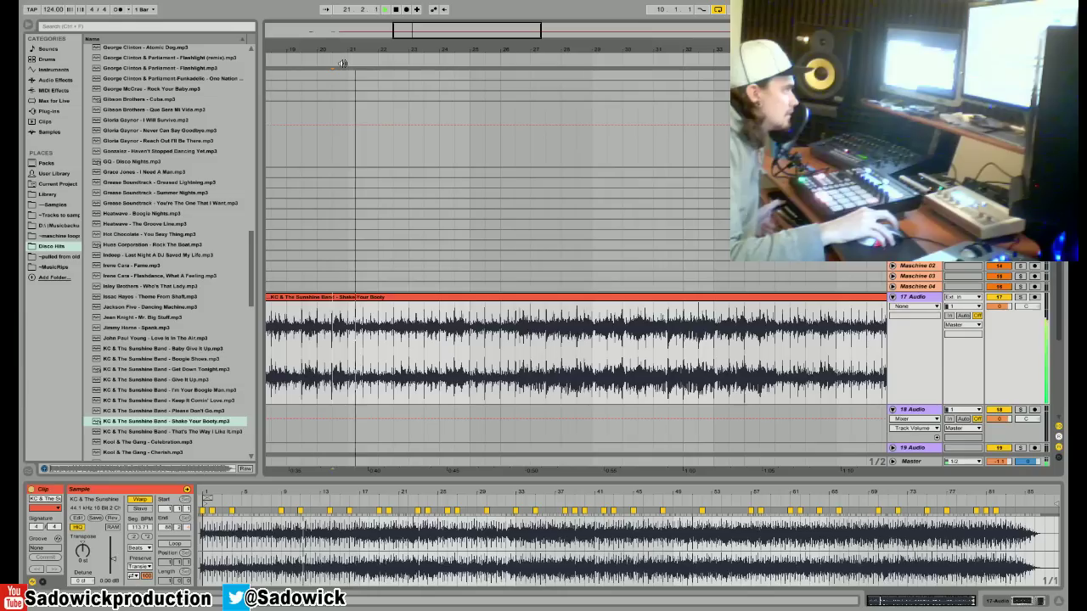
{"action": "left_click_drag", "start_coordinate": [344, 50], "coordinate": [473, 49]}
{"action": "key", "text": "space"}
{"action": "left_click", "coordinate": [515, 331]}
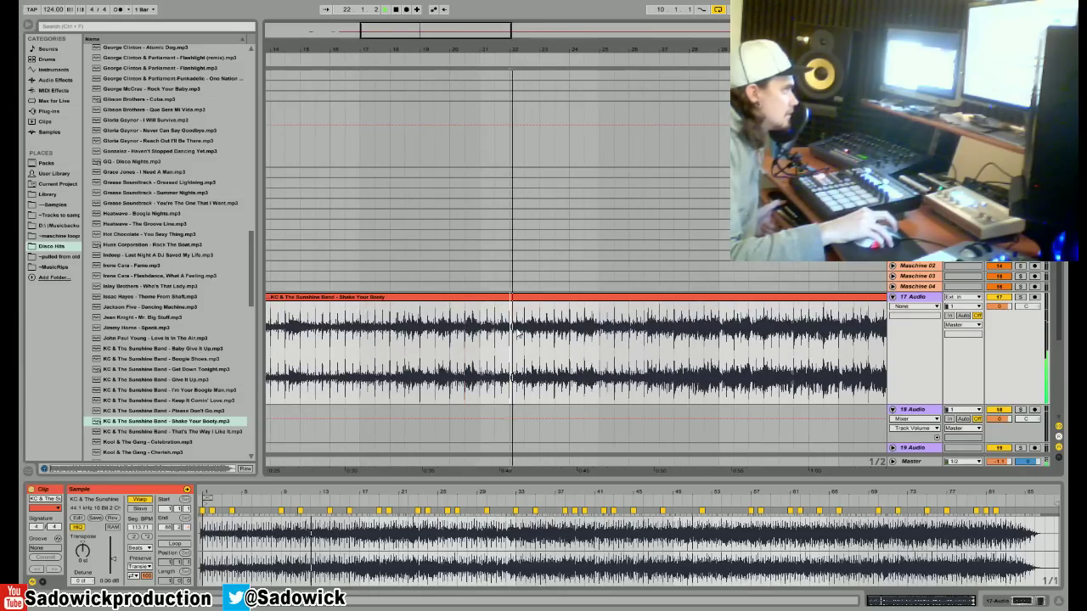
Delete the half bar before bar 22 and the whole earlier part of the Shake Your Booty clip.
{"action": "left_click_drag", "start_coordinate": [507, 345], "coordinate": [499, 353]}
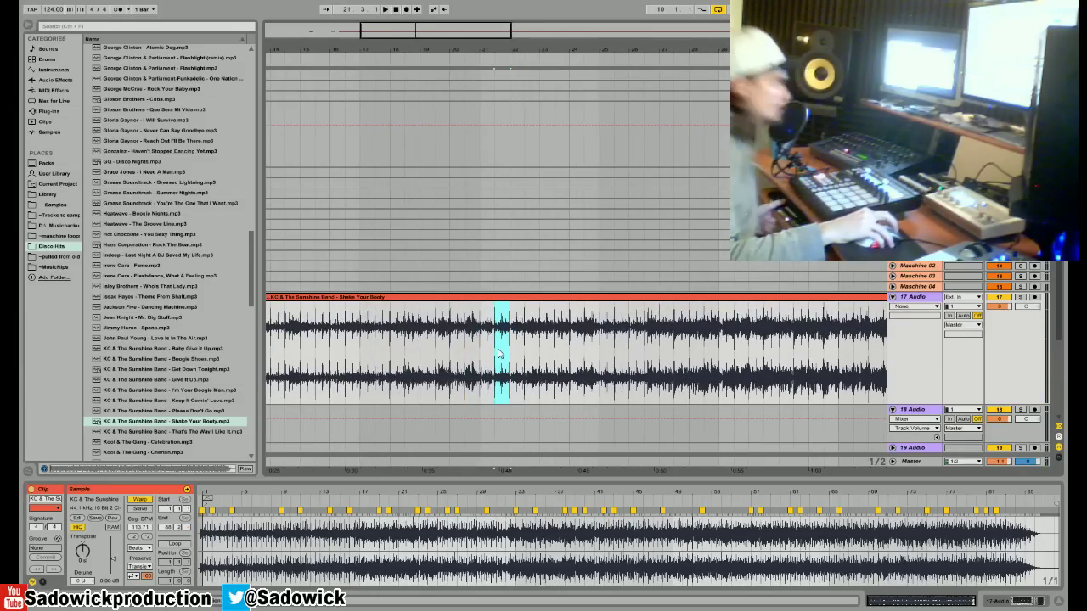
{"action": "key", "text": "Delete"}
{"action": "left_click", "coordinate": [459, 297]}
{"action": "key", "text": "Delete"}
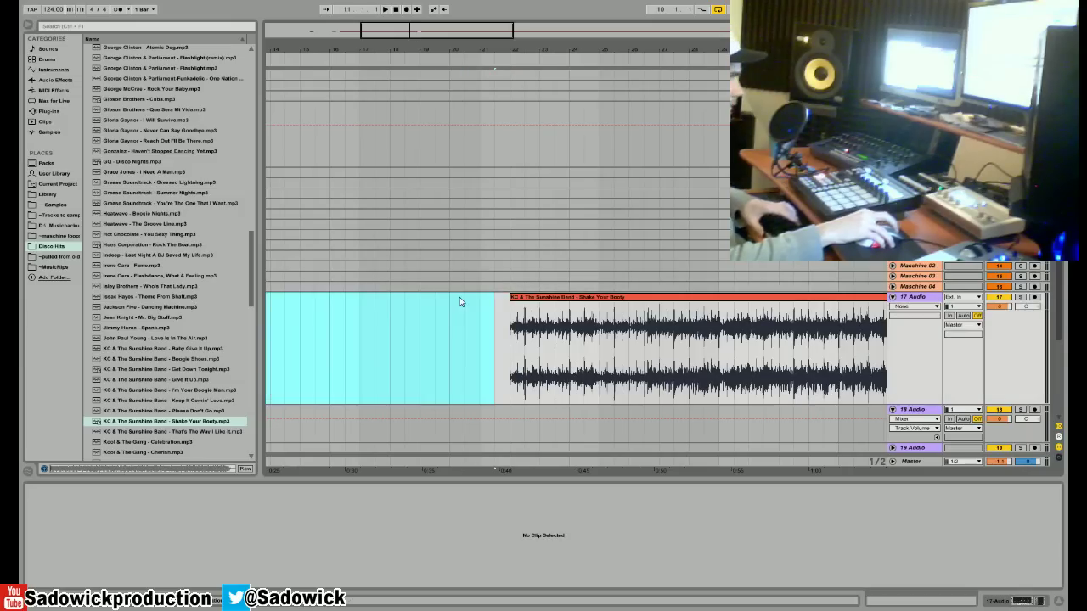
Loop the first two beats of the remaining Shake Your Booty clip, from 22 to 22.3, and play them.
{"action": "left_click", "coordinate": [534, 297]}
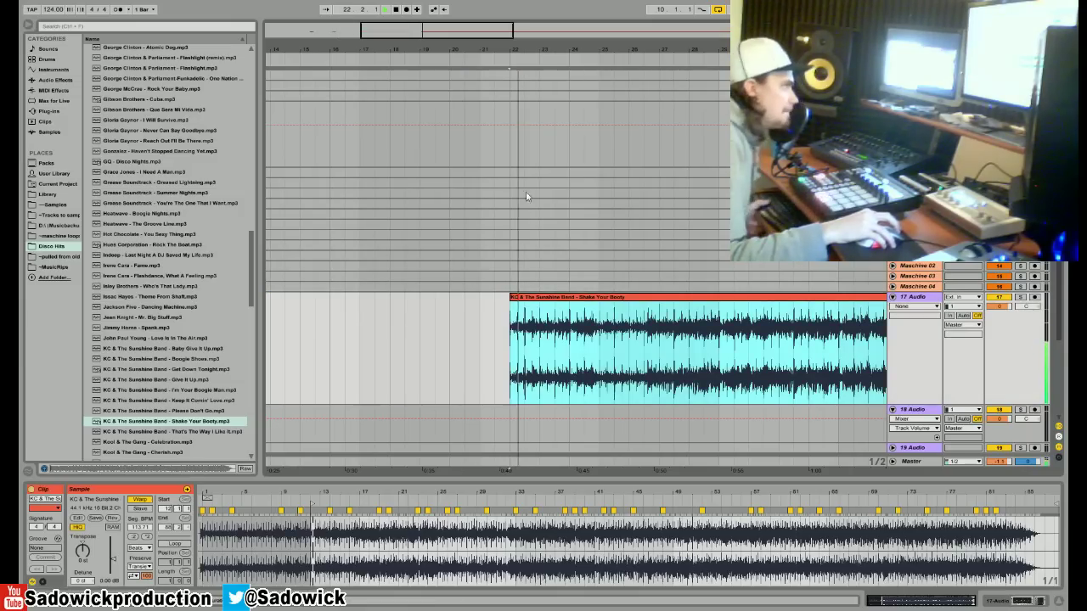
{"action": "left_click_drag", "start_coordinate": [524, 53], "coordinate": [500, 150]}
{"action": "key", "text": "space"}
{"action": "left_click_drag", "start_coordinate": [400, 299], "coordinate": [420, 315]}
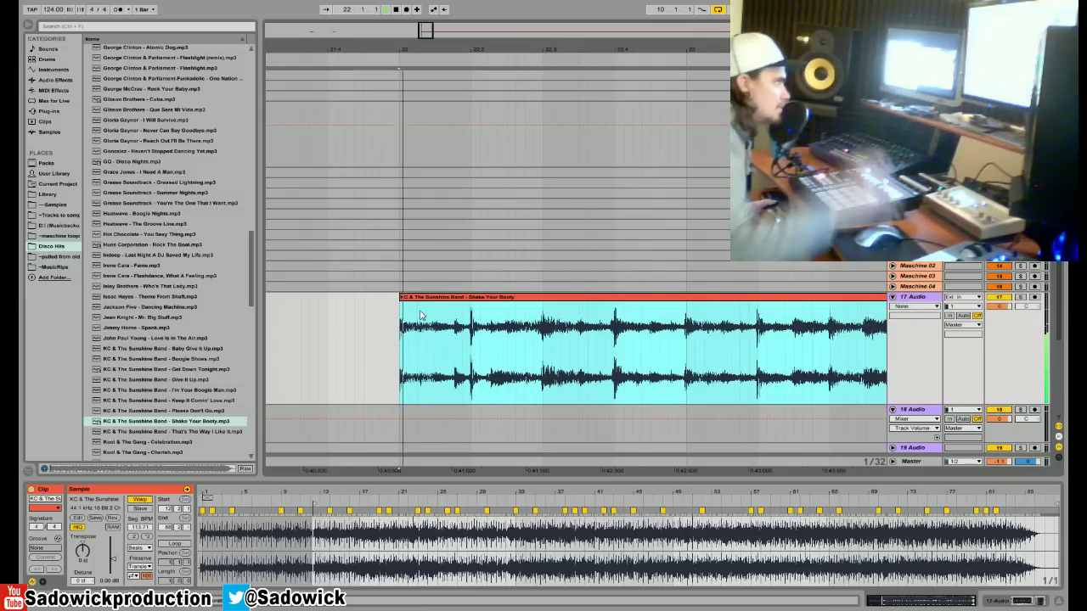
{"action": "left_click_drag", "start_coordinate": [402, 357], "coordinate": [553, 356]}
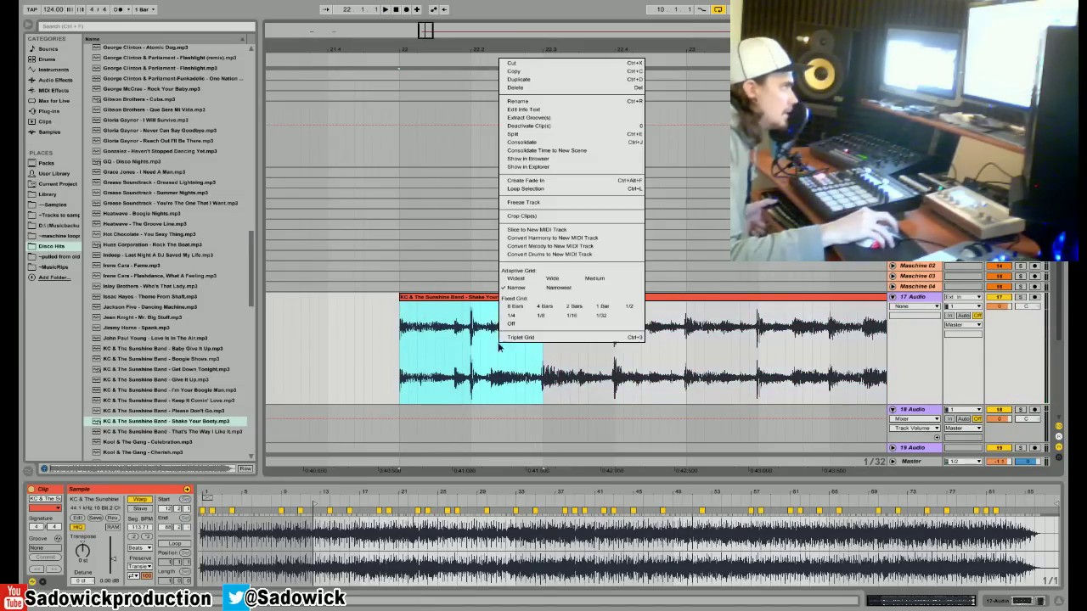
{"action": "left_click", "coordinate": [531, 189]}
{"action": "key", "text": "space"}
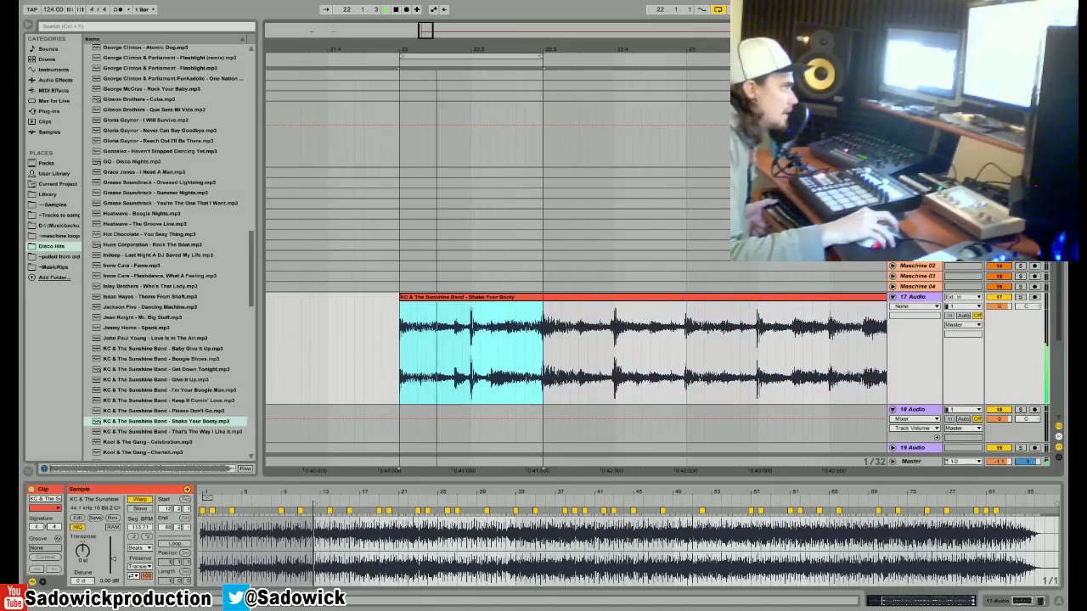
Set the Shake Your Booty clip's warp mode to Re-Pitch and delete the rest of the clip from 22.3 on.
{"action": "left_click", "coordinate": [136, 549]}
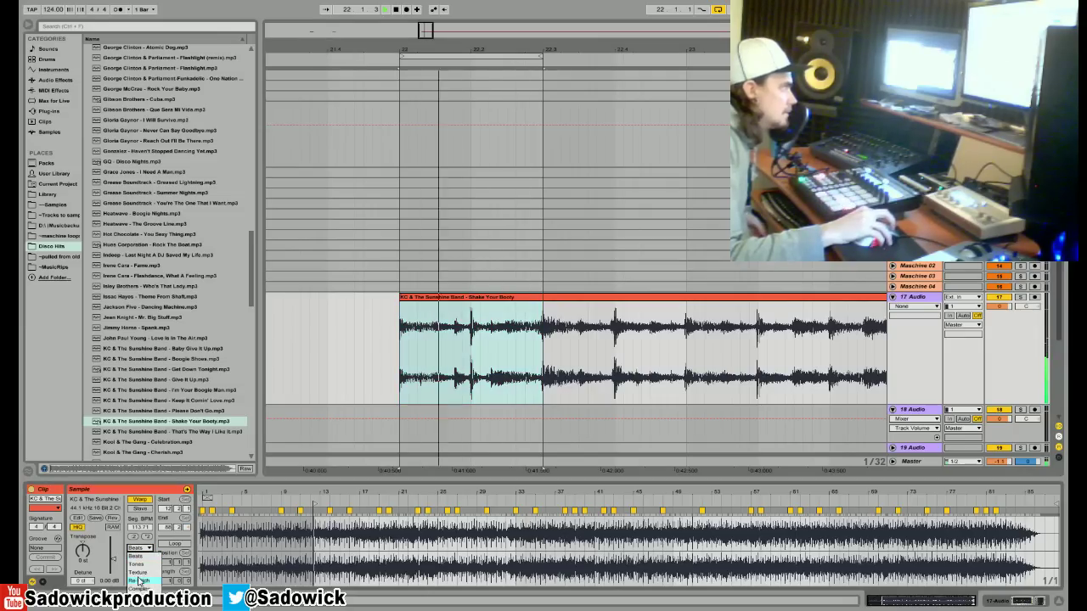
{"action": "left_click", "coordinate": [138, 577]}
{"action": "left_click_drag", "start_coordinate": [543, 342], "coordinate": [615, 327]}
{"action": "key", "text": "Delete"}
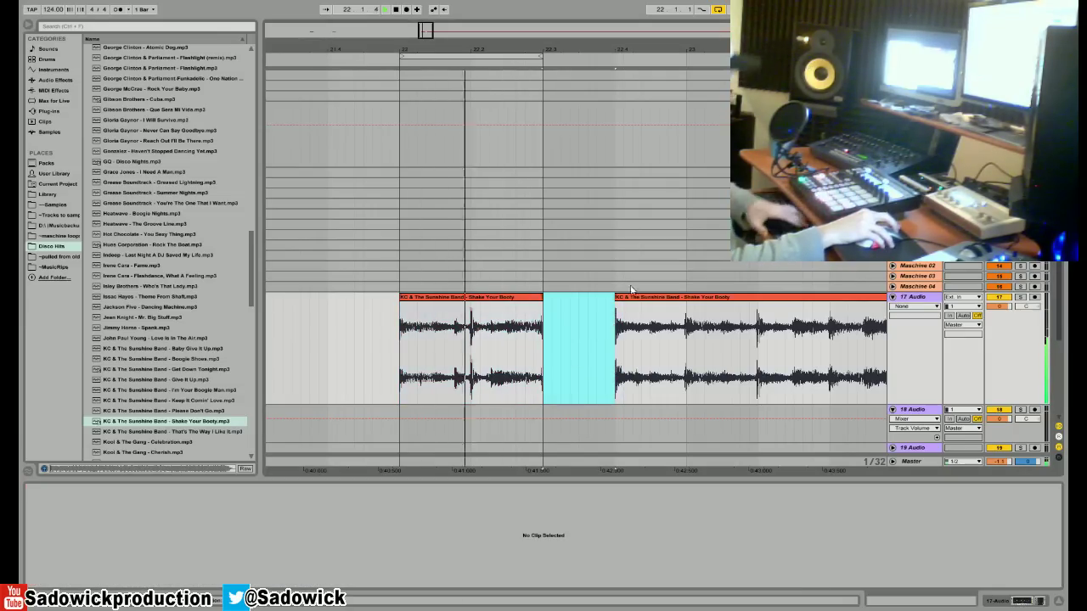
{"action": "left_click", "coordinate": [629, 297]}
{"action": "key", "text": "Delete"}
Add a warp marker on the hit at 12.4, the end of the trimmed Shake Your Booty clip.
{"action": "left_click", "coordinate": [522, 297]}
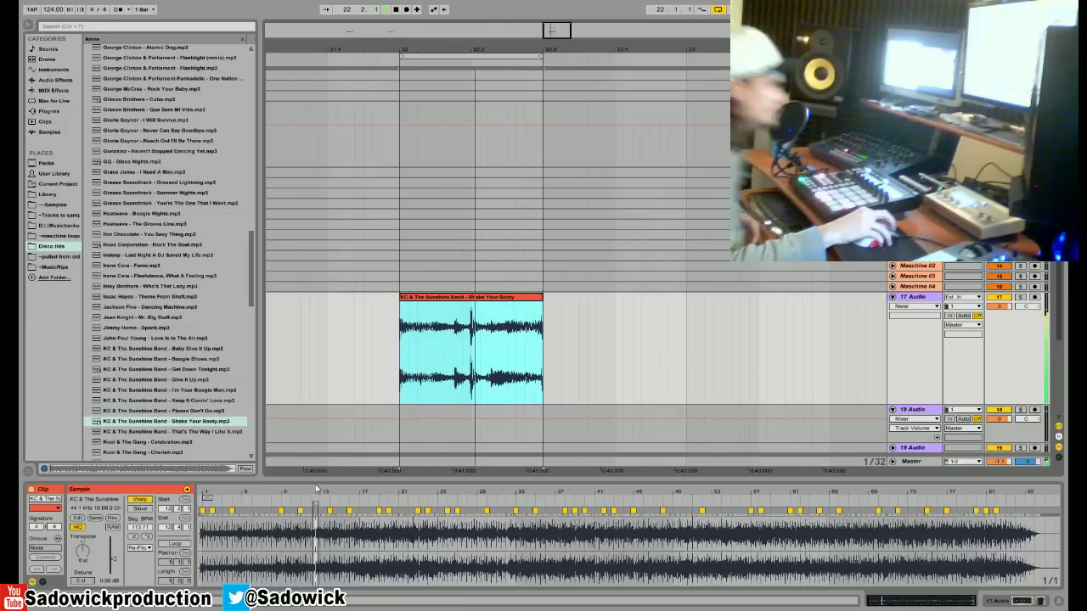
{"action": "key", "text": "space"}
{"action": "left_click_drag", "start_coordinate": [315, 490], "coordinate": [315, 586]}
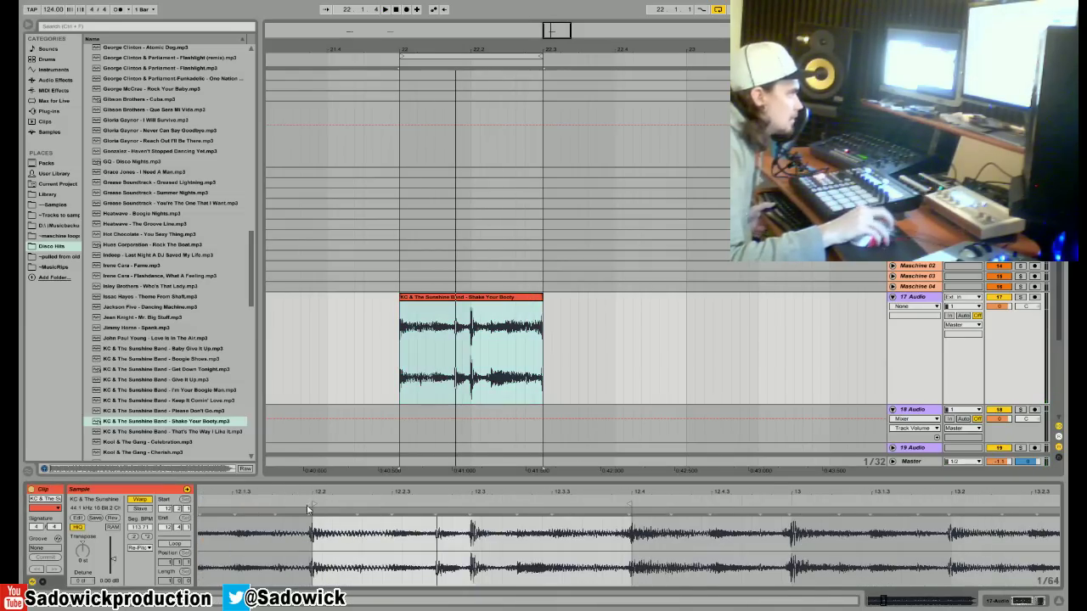
{"action": "mouse_move", "coordinate": [311, 492]}
{"action": "left_mouse_down"}
{"action": "mouse_move", "coordinate": [307, 518]}
{"action": "mouse_move", "coordinate": [408, 484]}
{"action": "mouse_move", "coordinate": [481, 496]}
{"action": "mouse_move", "coordinate": [478, 534]}
{"action": "left_mouse_up"}
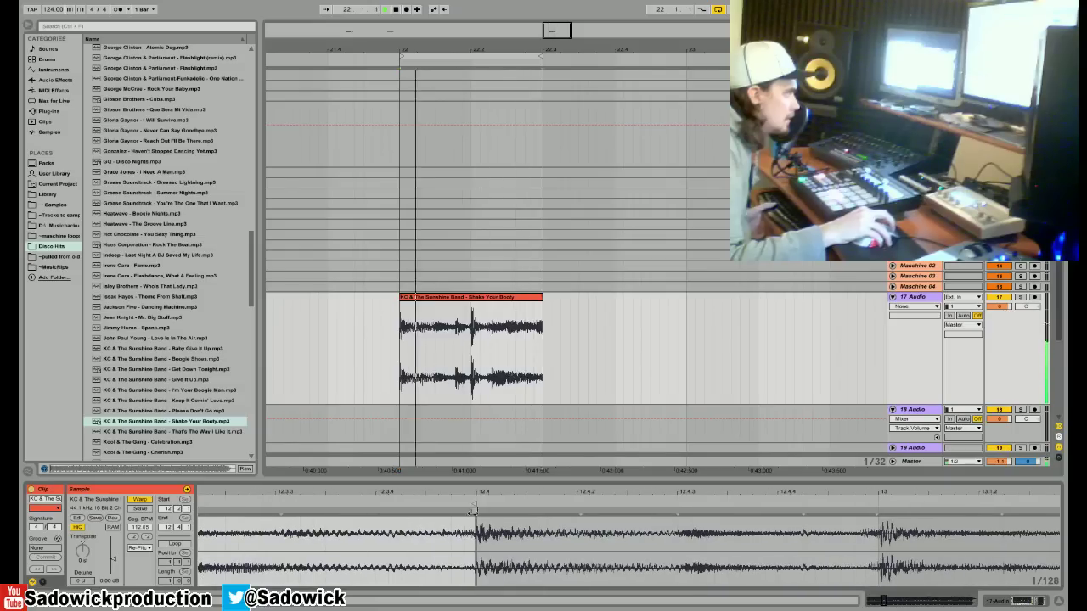
{"action": "double_click", "coordinate": [476, 511]}
{"action": "left_click", "coordinate": [544, 314]}
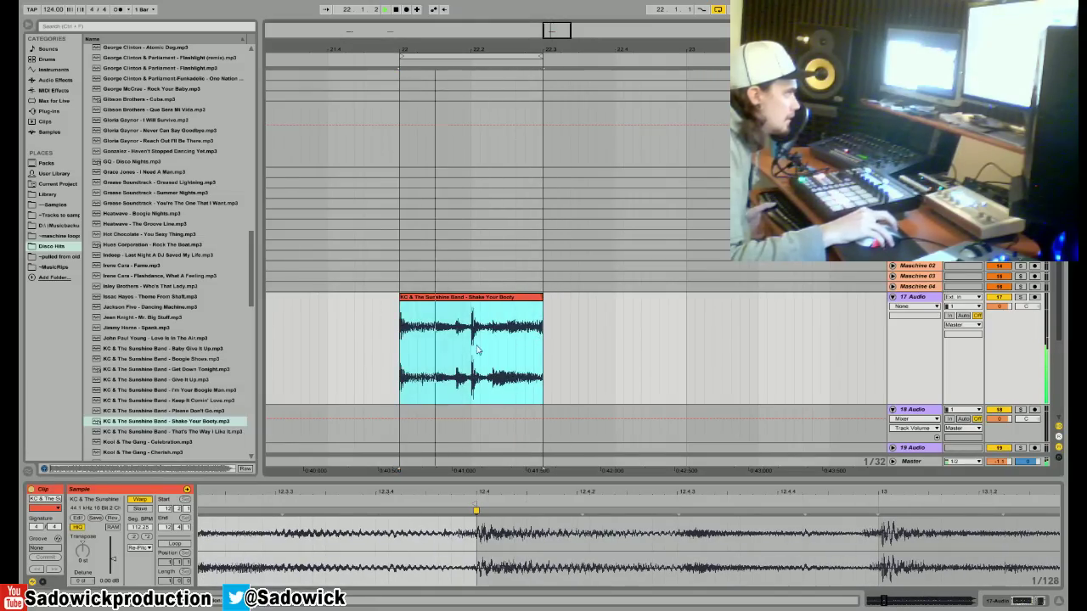
Add warp markers just ahead of 12.4 and shift the later ones right so the next hit falls outside the loop.
{"action": "left_click_drag", "start_coordinate": [470, 49], "coordinate": [470, 145]}
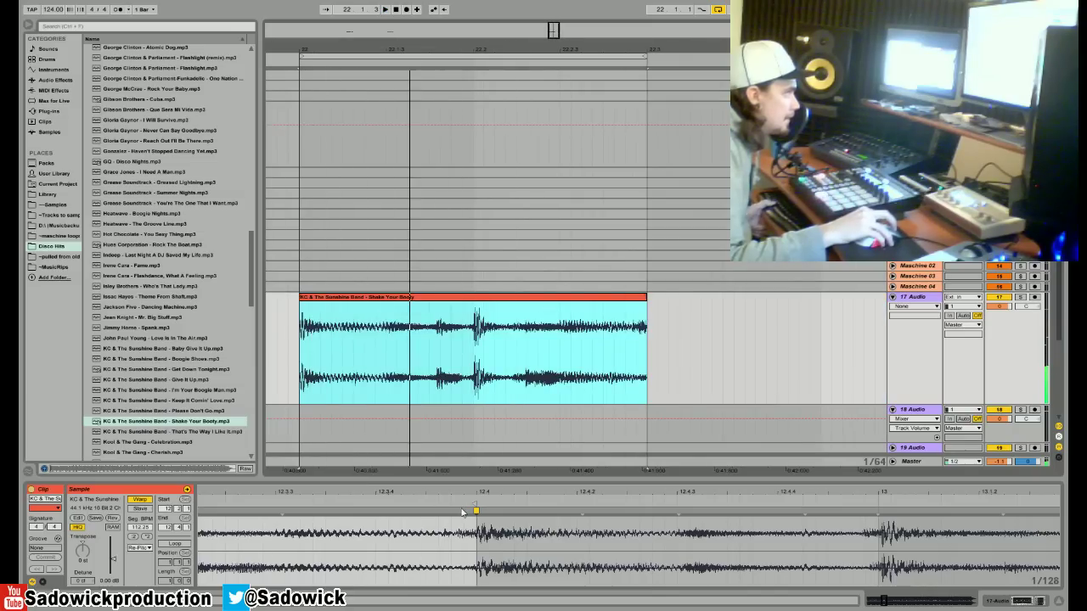
{"action": "left_click", "coordinate": [472, 512]}
{"action": "key", "text": "space"}
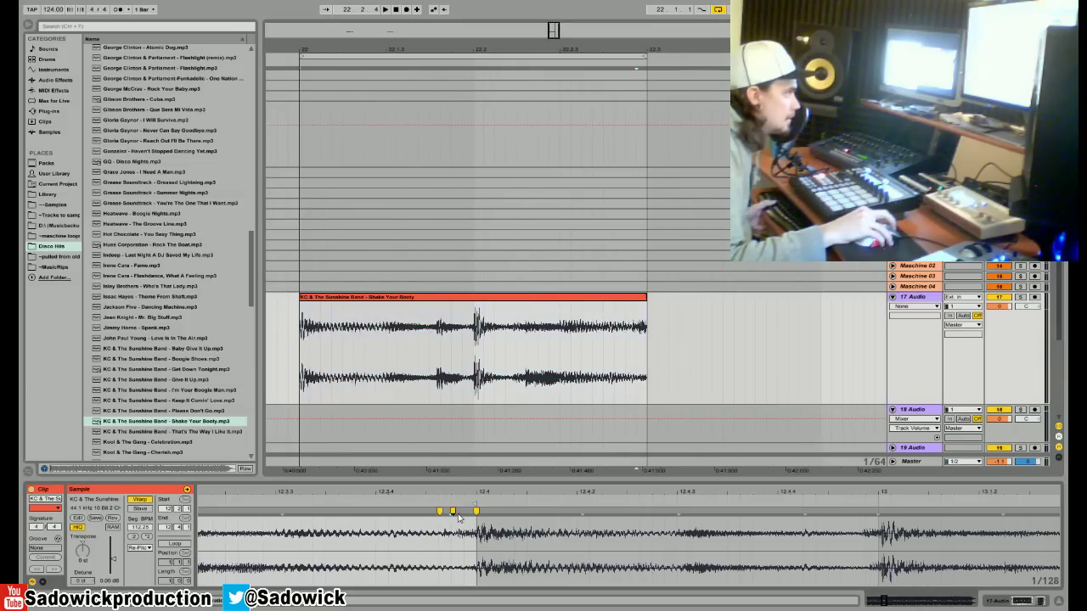
{"action": "key", "text": "space"}
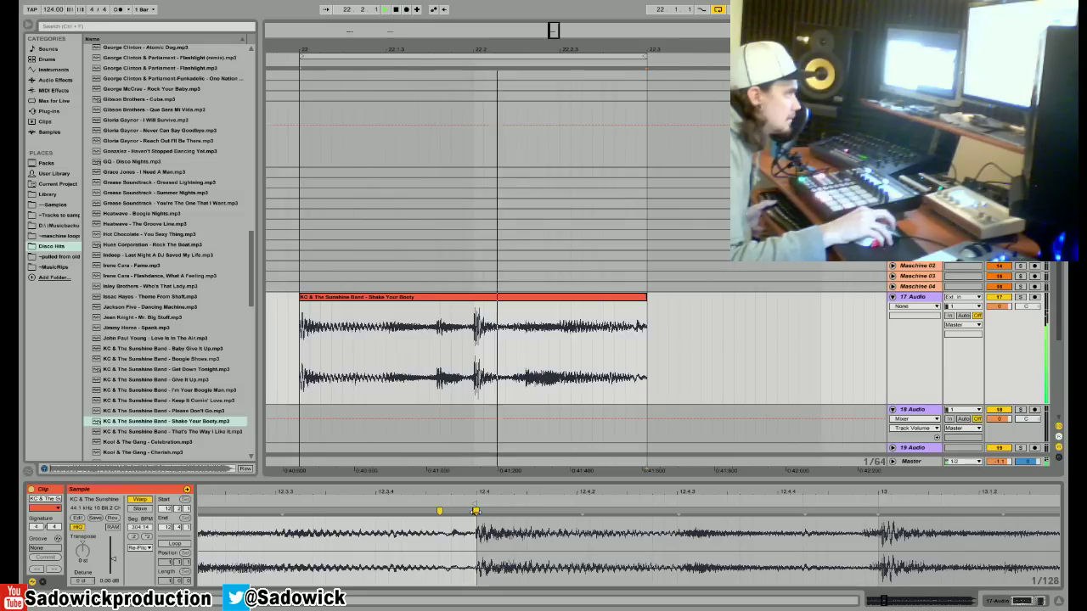
{"action": "key", "text": "ctrl+z"}
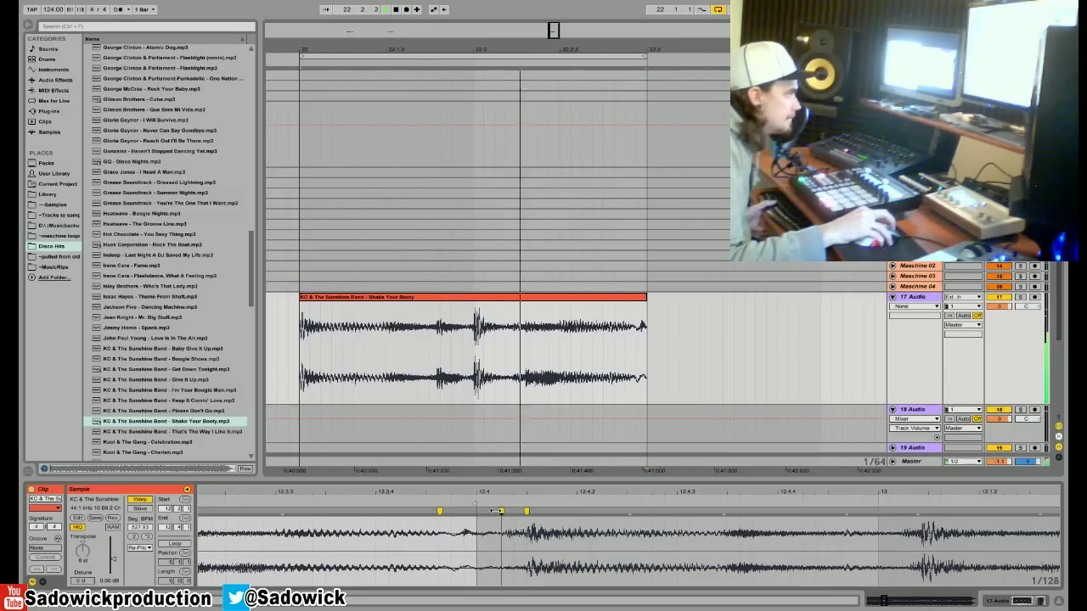
{"action": "double_click", "coordinate": [481, 512]}
{"action": "left_click_drag", "start_coordinate": [481, 512], "coordinate": [501, 512]}
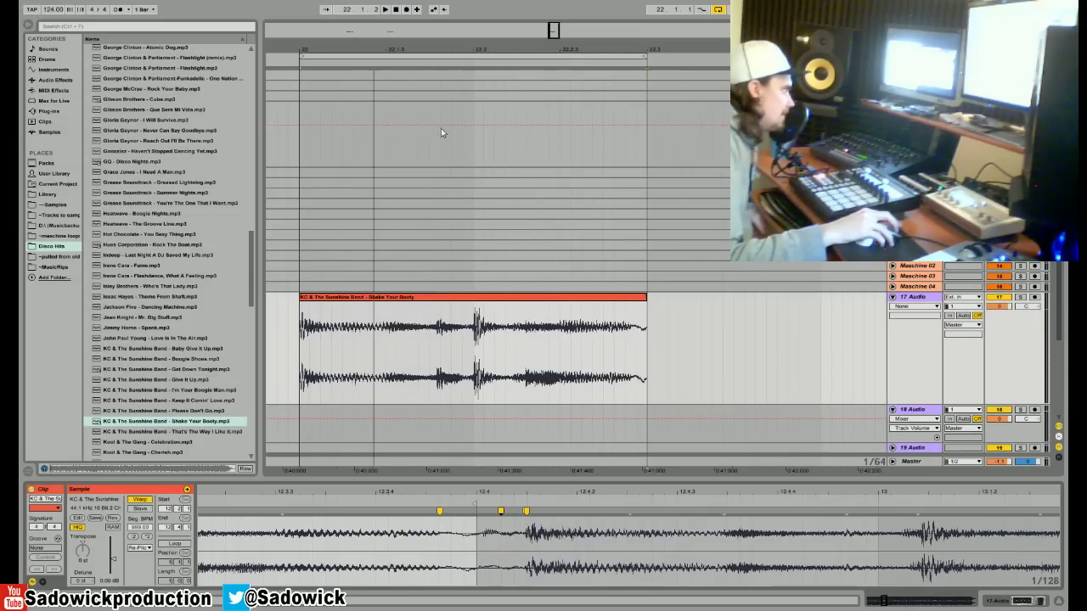
Move the Upside Down clip to bar 8 and the Shake Your Booty clip to bar 9, behind the Good Times loop.
{"action": "left_click_drag", "start_coordinate": [437, 49], "coordinate": [555, 3]}
{"action": "left_click_drag", "start_coordinate": [557, 300], "coordinate": [419, 299]}
{"action": "left_click_drag", "start_coordinate": [334, 40], "coordinate": [431, 117]}
{"action": "left_click", "coordinate": [419, 299]}
{"action": "left_click", "coordinate": [420, 299]}
{"action": "key", "text": "space"}
{"action": "left_click_drag", "start_coordinate": [589, 297], "coordinate": [477, 323]}
{"action": "left_click_drag", "start_coordinate": [700, 318], "coordinate": [536, 323]}
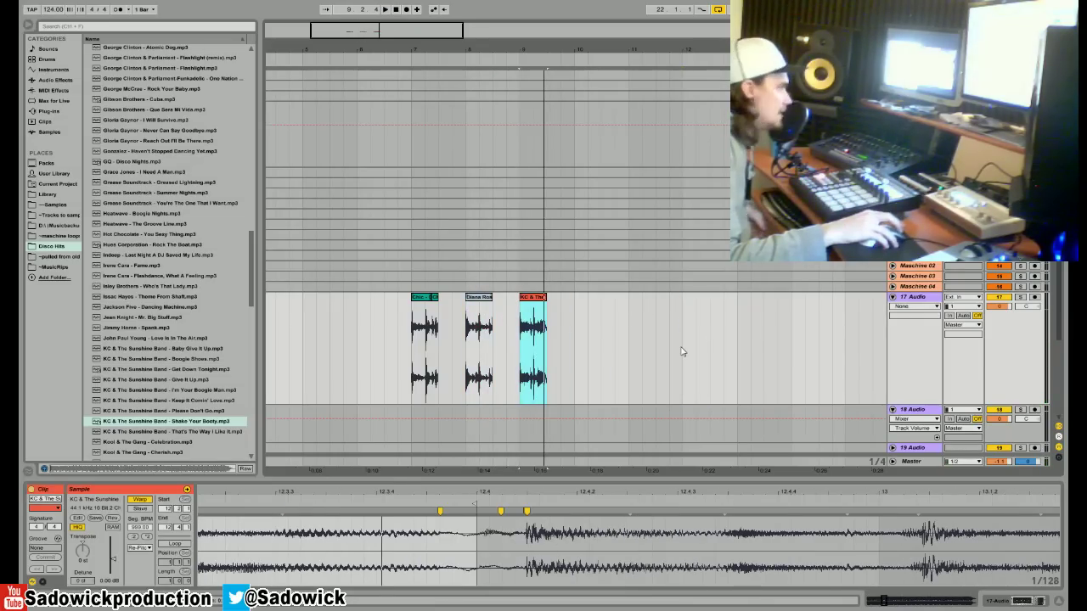
Select the Shake Your Booty clip at bar 9.
{"action": "left_click_drag", "start_coordinate": [615, 324], "coordinate": [501, 331]}
{"action": "left_click_drag", "start_coordinate": [410, 327], "coordinate": [410, 327]}
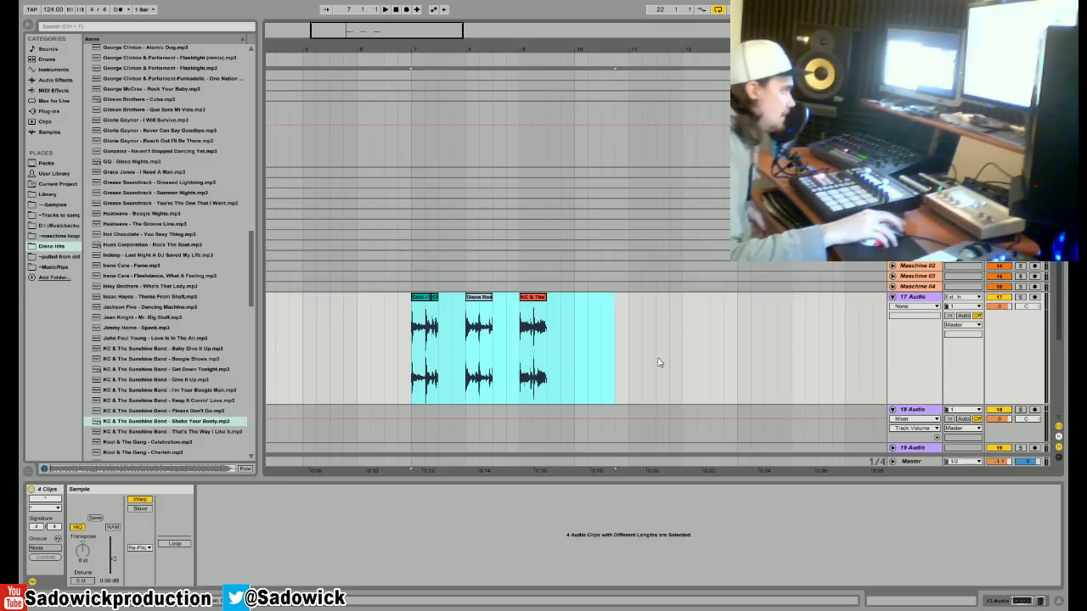
{"action": "left_click", "coordinate": [599, 326]}
{"action": "mouse_move", "coordinate": [503, 44]}
{"action": "left_mouse_down"}
{"action": "mouse_move", "coordinate": [504, 80]}
{"action": "mouse_move", "coordinate": [504, 59]}
{"action": "left_mouse_up"}
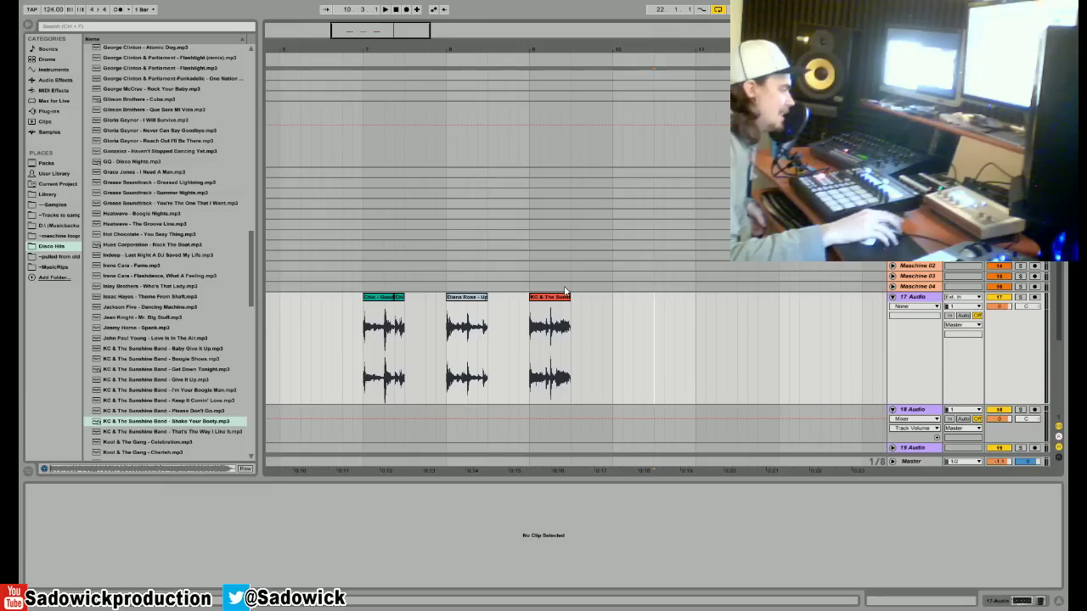
{"action": "left_click", "coordinate": [544, 302]}
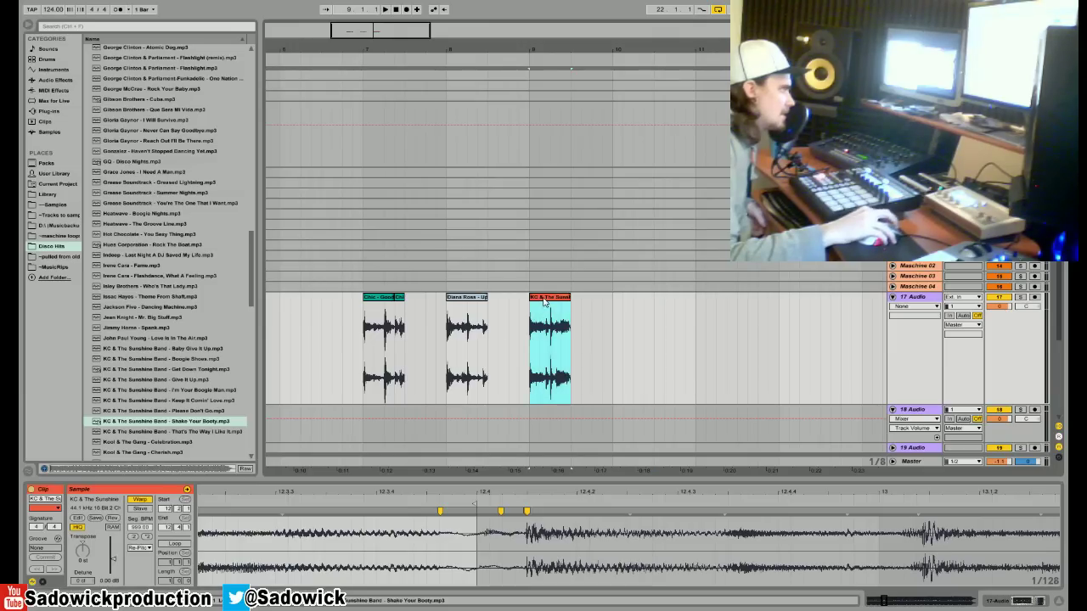